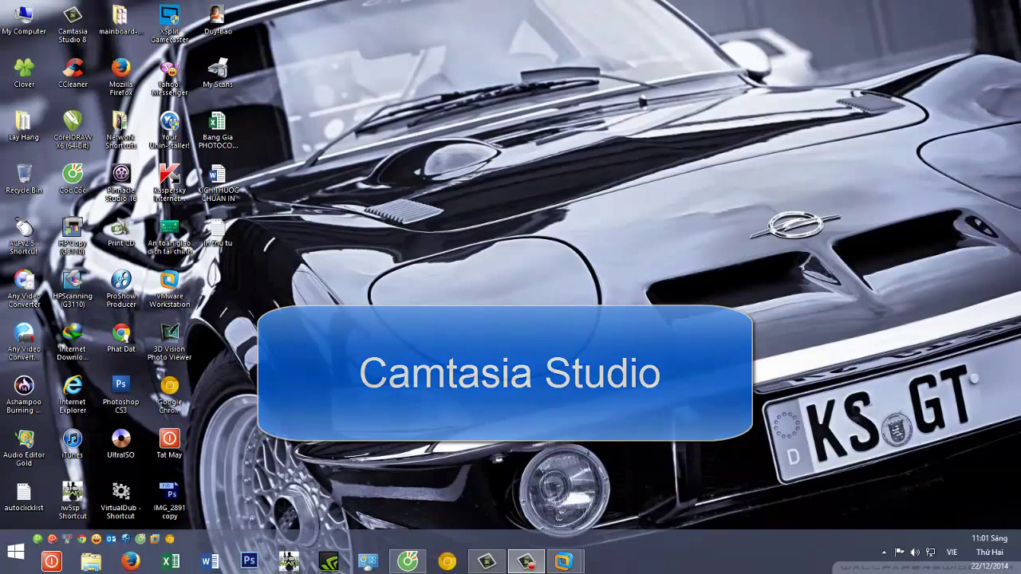
- Look over the pandacanthopro.blogspot.com page in the web browser and minimize the browser window
left_click(408, 561)
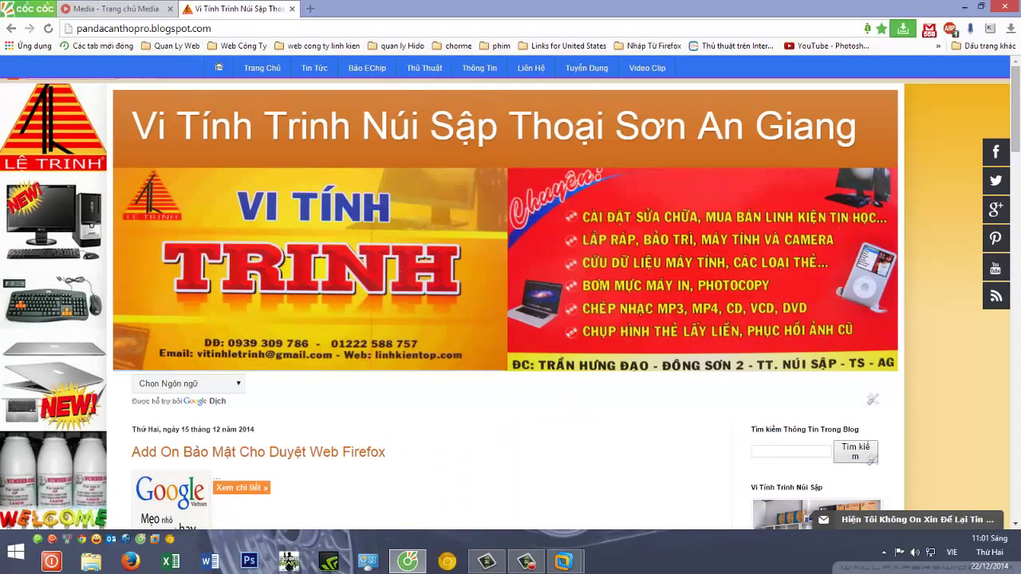
mouse_move(1015, 104)
left_mouse_down()
mouse_move(1015, 146)
mouse_move(1015, 104)
left_mouse_up()
left_click(980, 7)
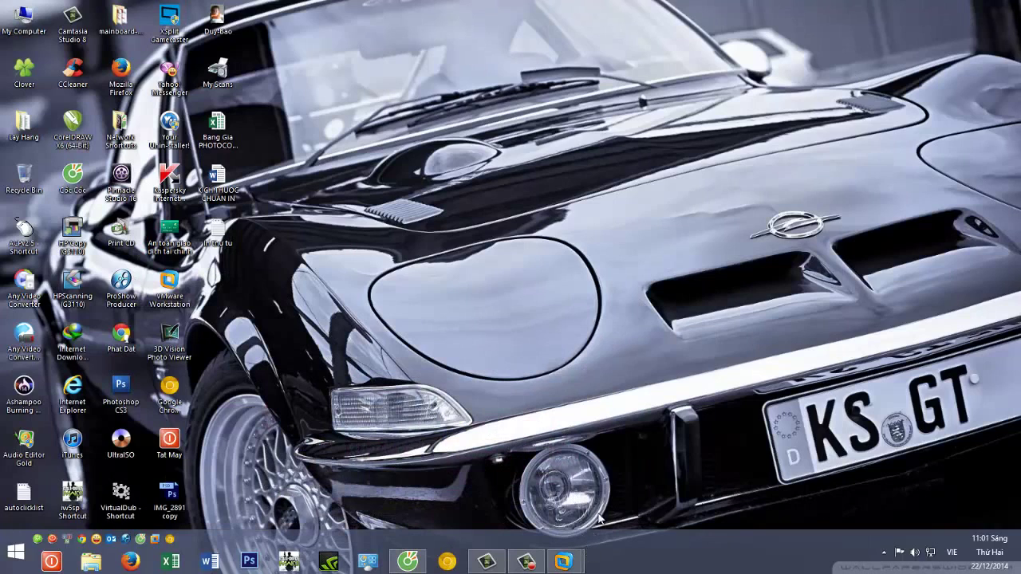
- Switch to the virtual machine, restore the Camtasia Studio window with the Getting Started project, and enlarge its preview pane
mouse_move(563, 561)
left_click(602, 504)
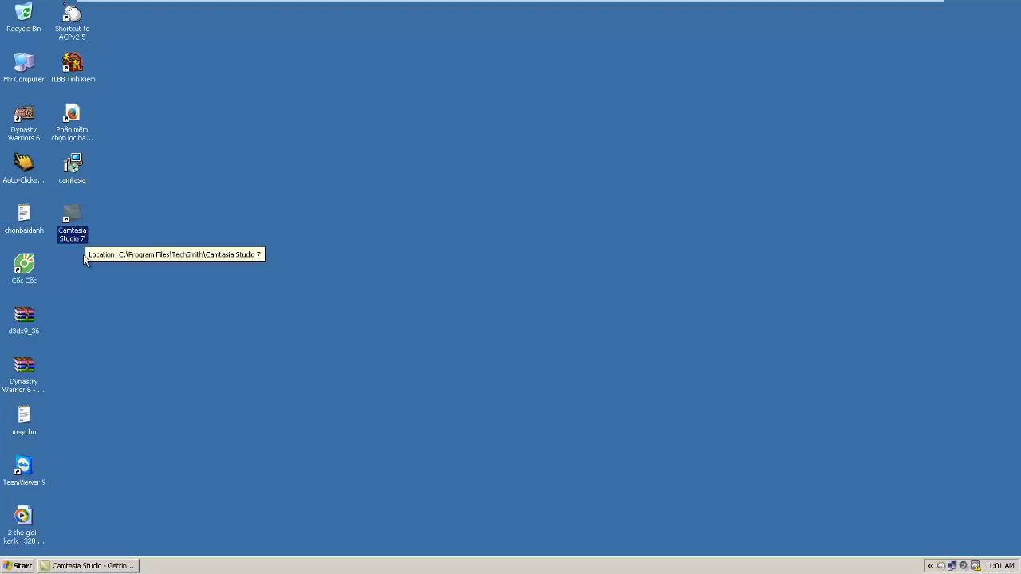
left_click(116, 564)
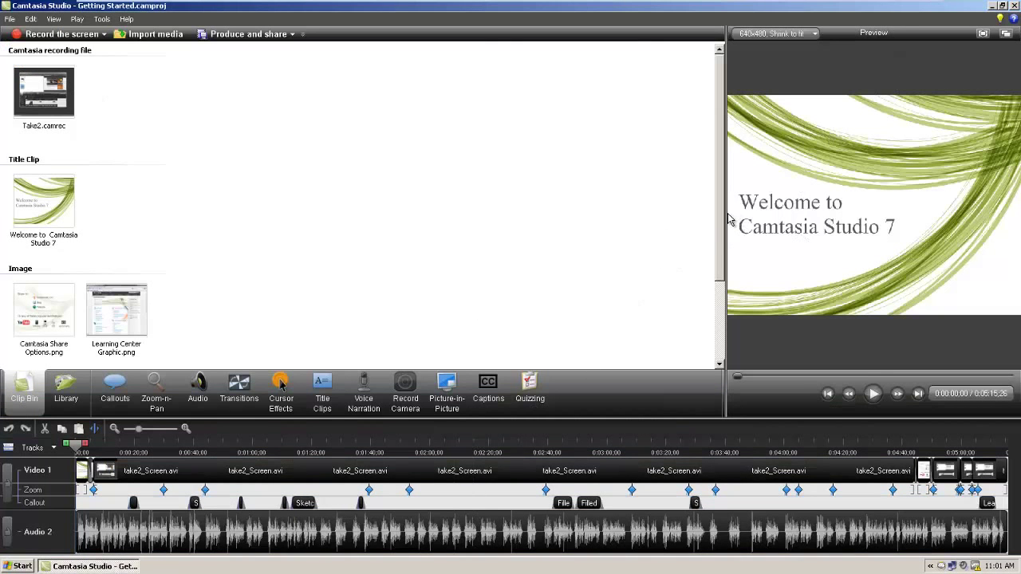
left_click_drag(724, 211, 414, 239)
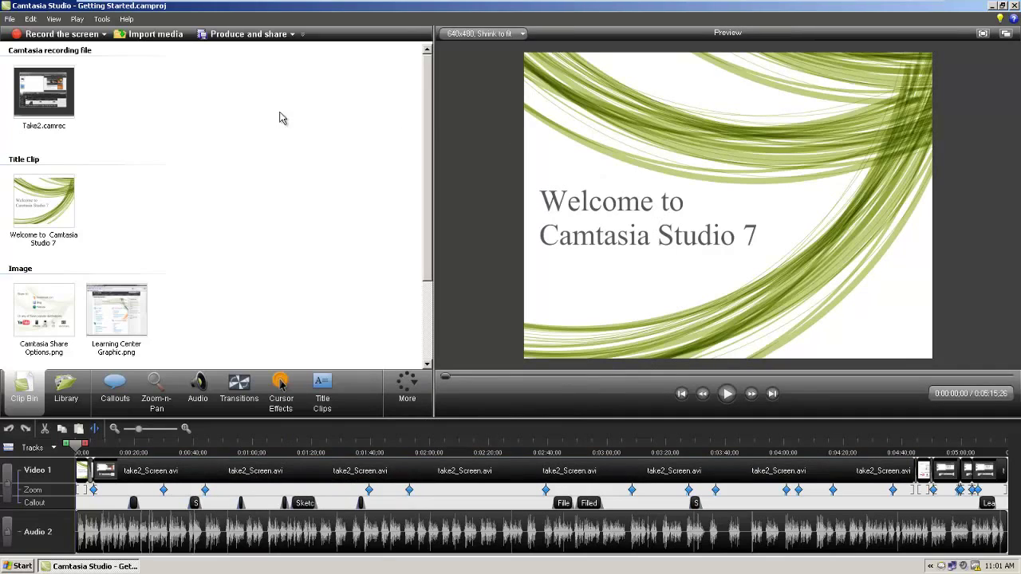
- Play the sample project and scrub along the timeline to about 0:04:41 to view the tutorial clip
key("space")
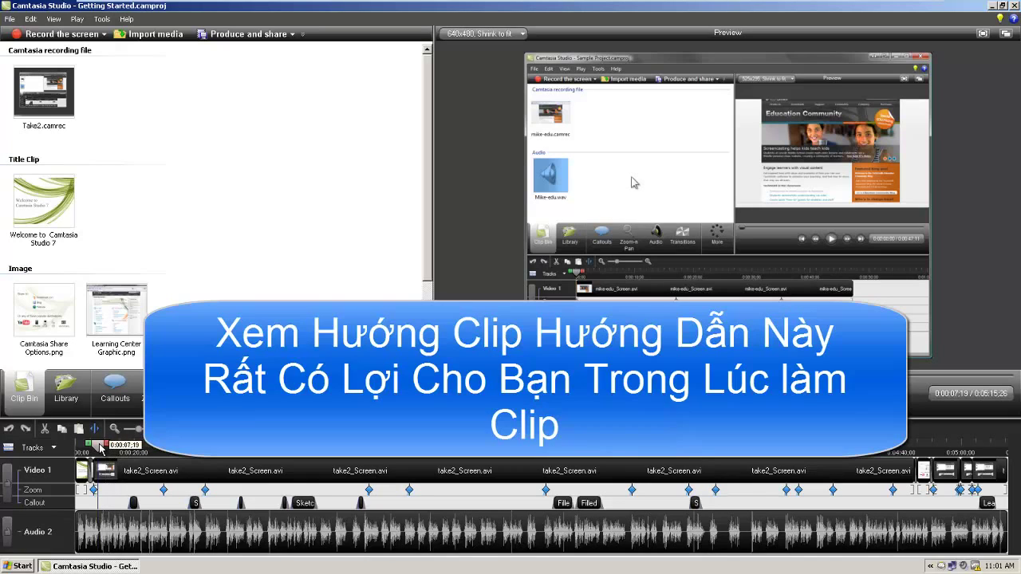
left_click_drag(100, 449, 384, 448)
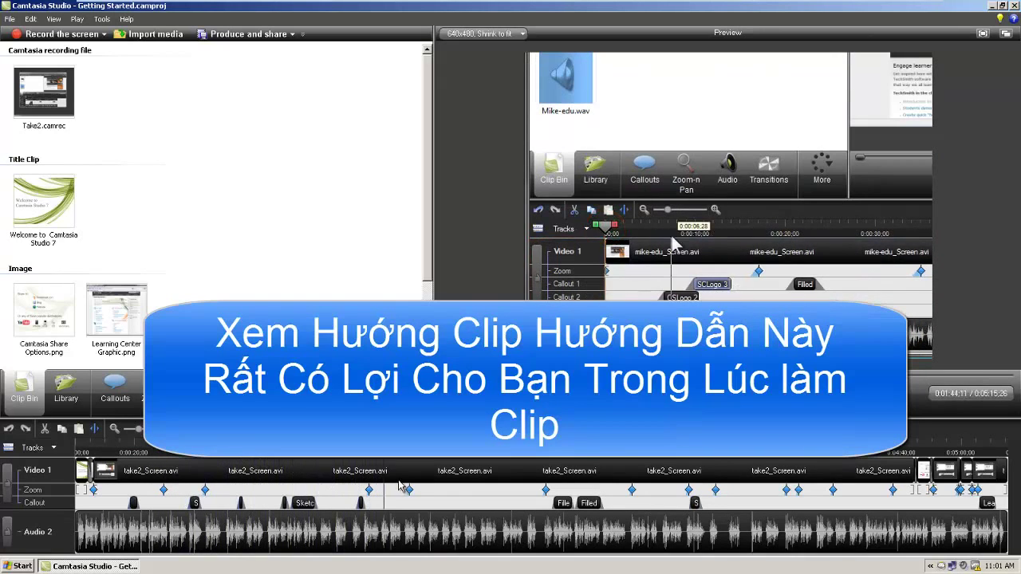
left_click_drag(401, 485, 906, 563)
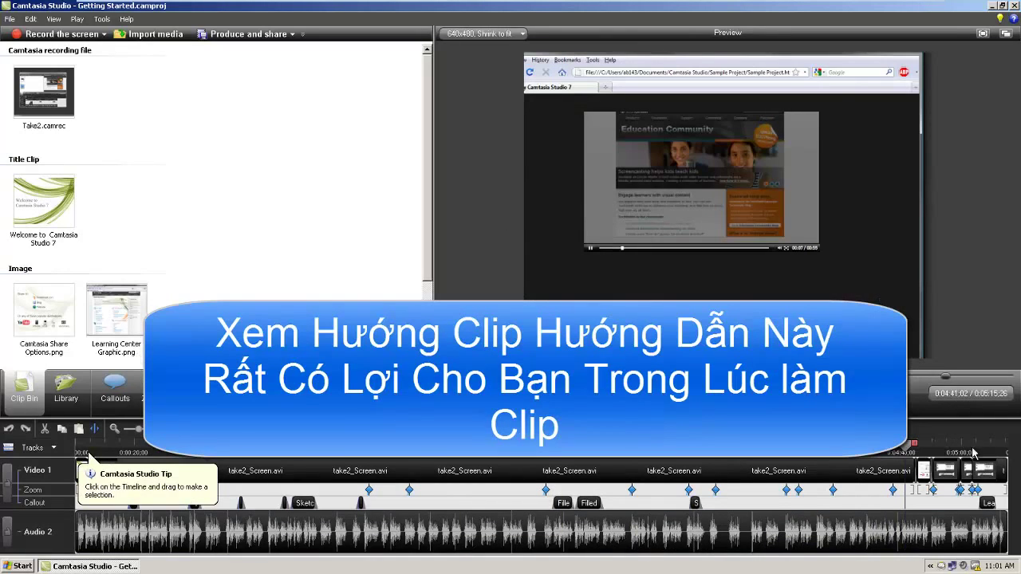
- Remove the Take2.camrec recording and the Welcome to Camtasia Studio 7 title clip from the Clip Bin
right_click(41, 86)
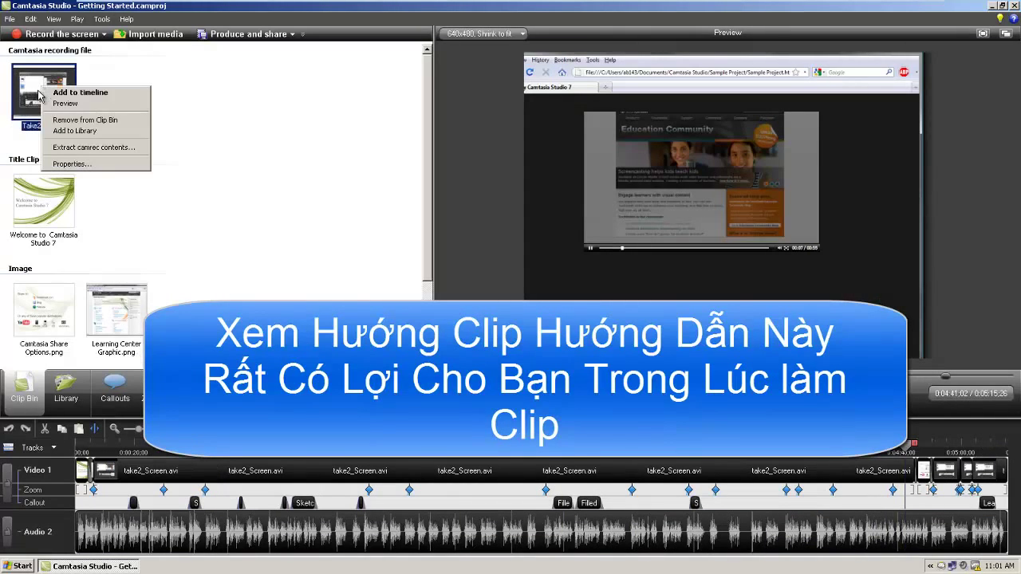
left_click(129, 120)
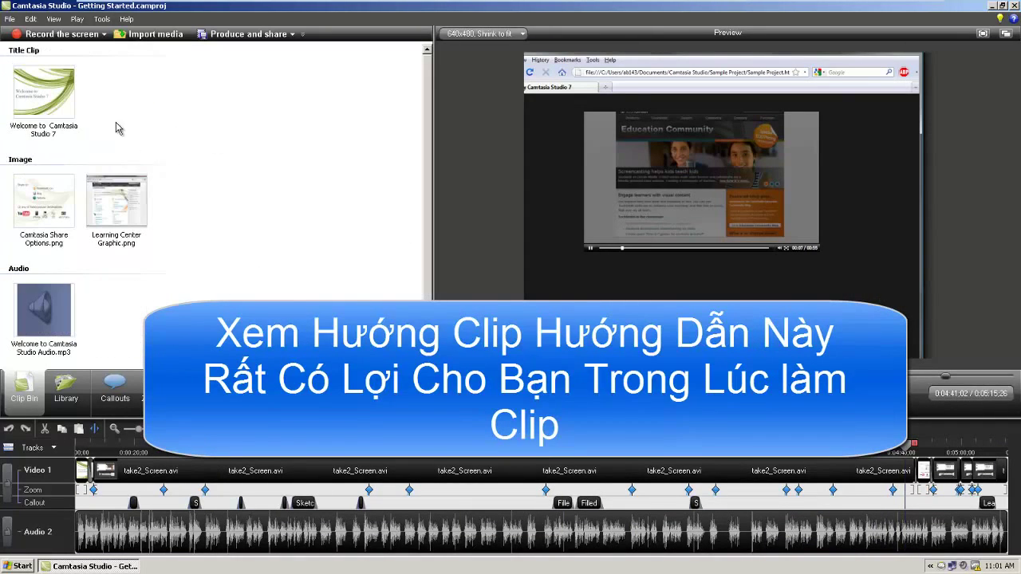
right_click(56, 104)
left_click(131, 145)
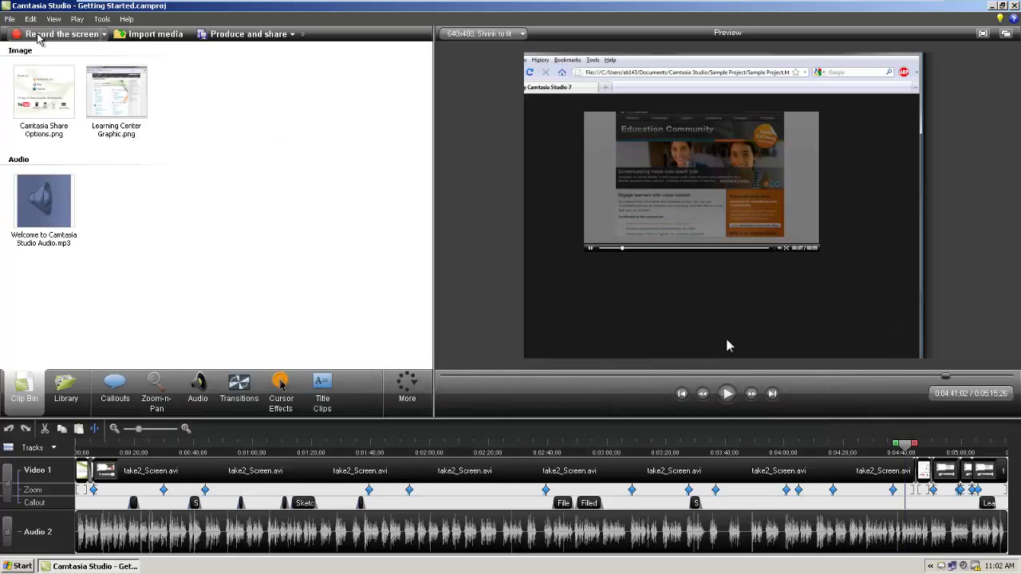
- Launch the screen recorder and check the available audio input sources, keeping Mic Volume selected
left_click(86, 35)
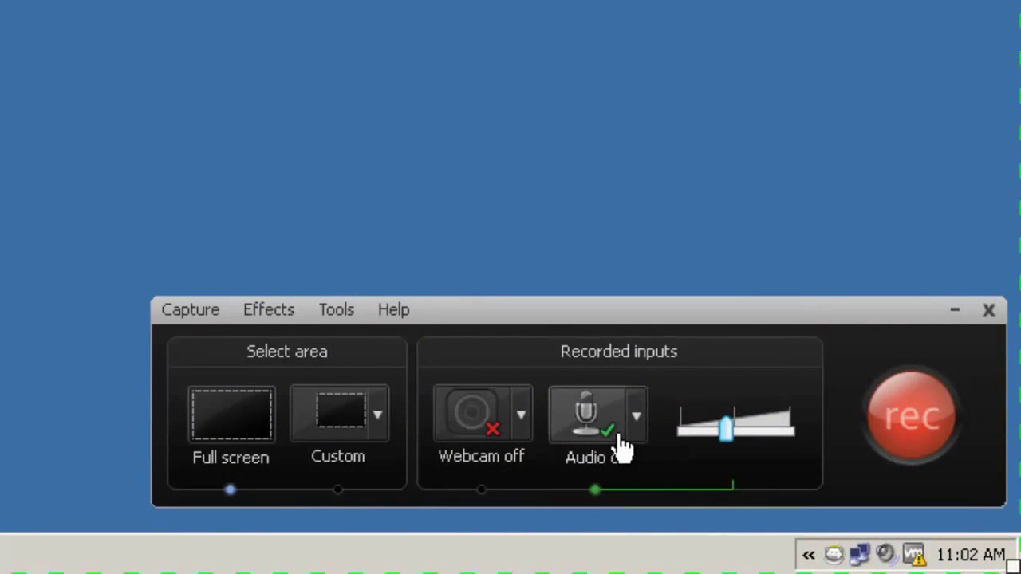
left_click(635, 416)
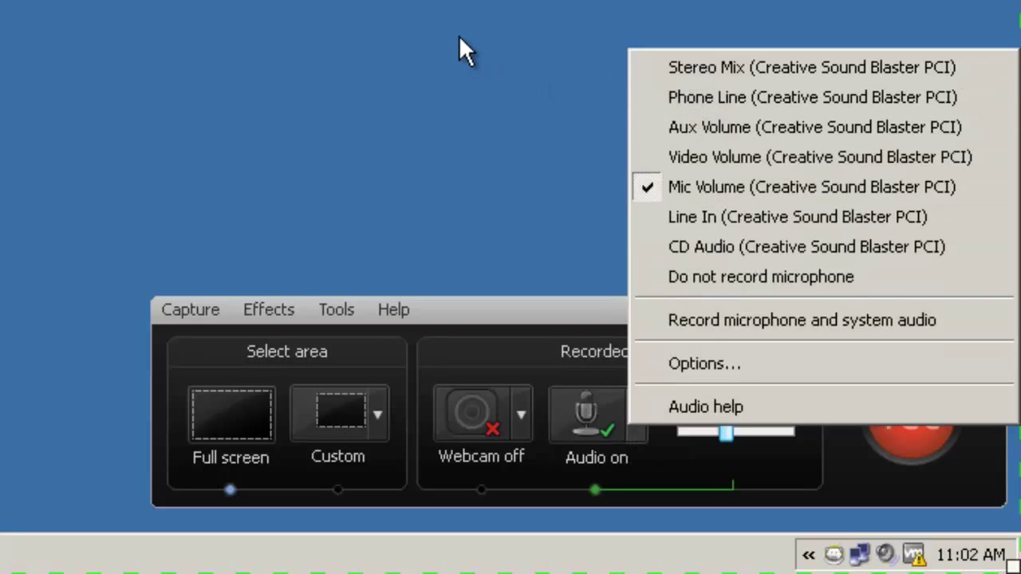
left_click(474, 9)
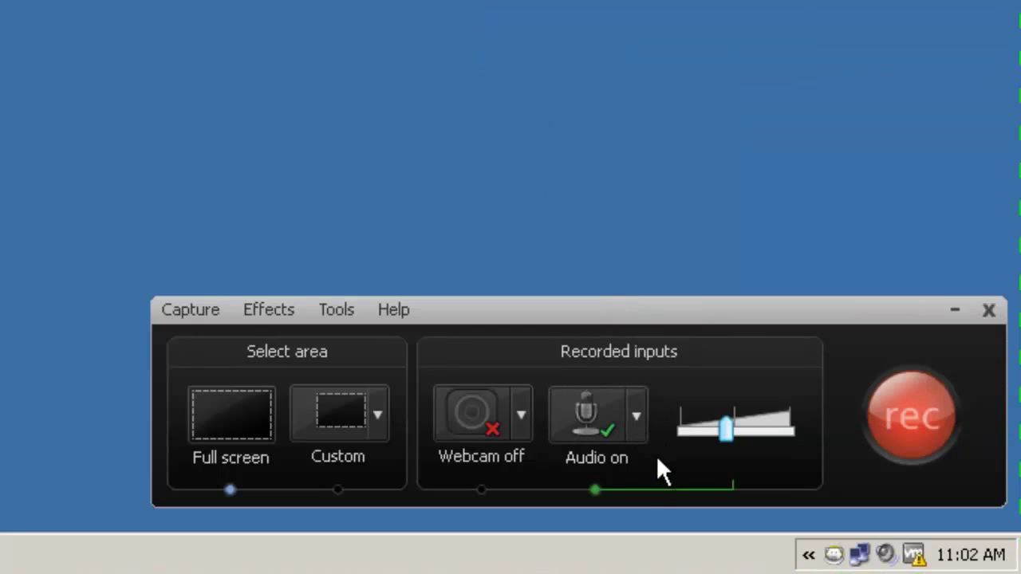
left_click(642, 429)
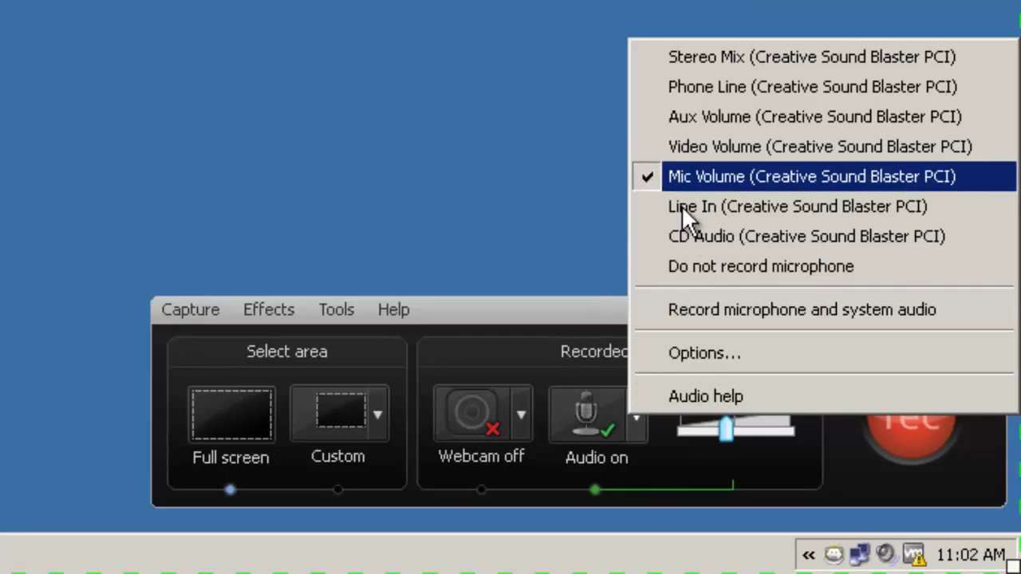
left_click(433, 134)
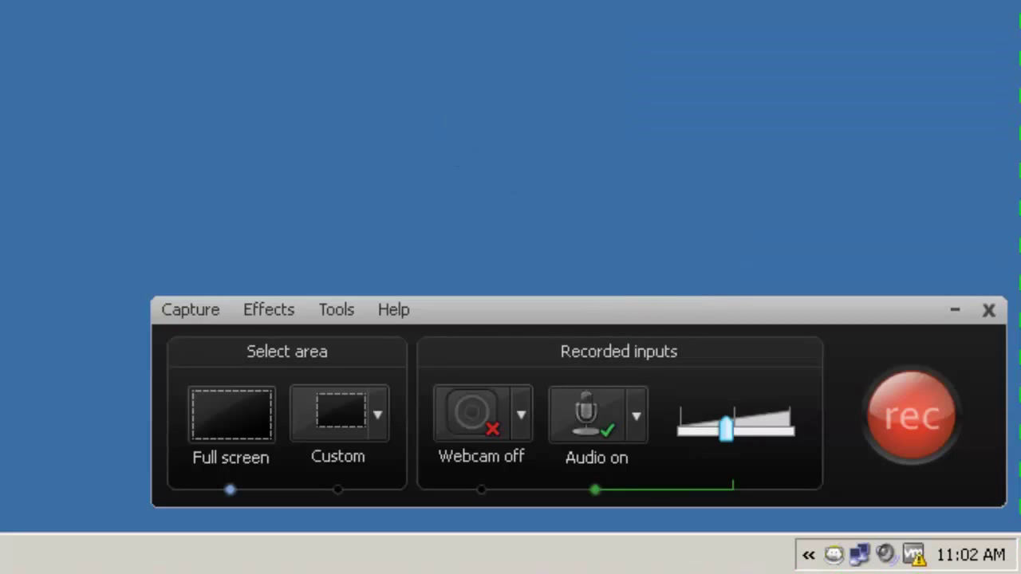
- Check the recorder's webcam options and its list of custom recording area sizes
left_click(520, 414)
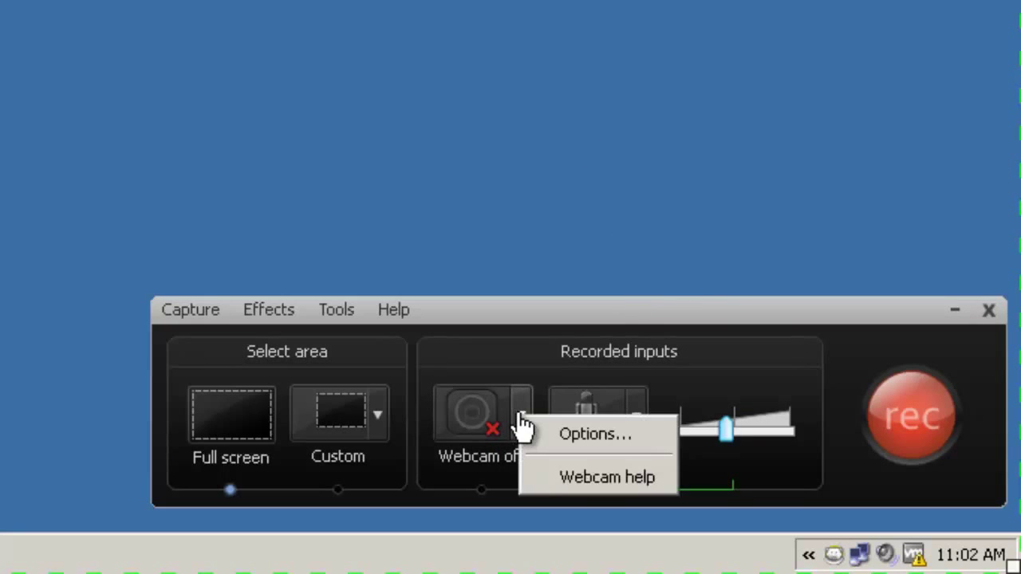
left_click(490, 314)
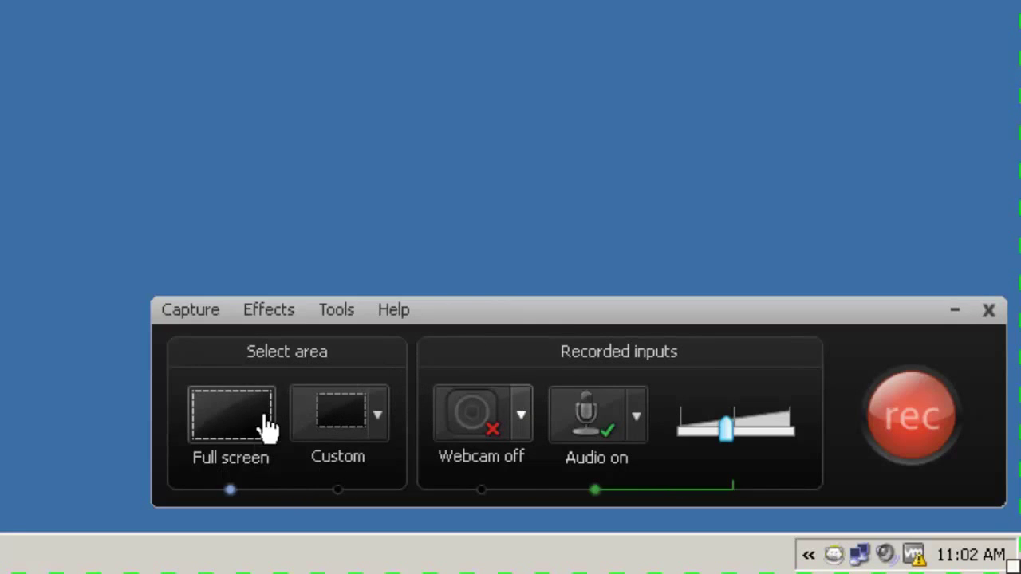
left_click(379, 413)
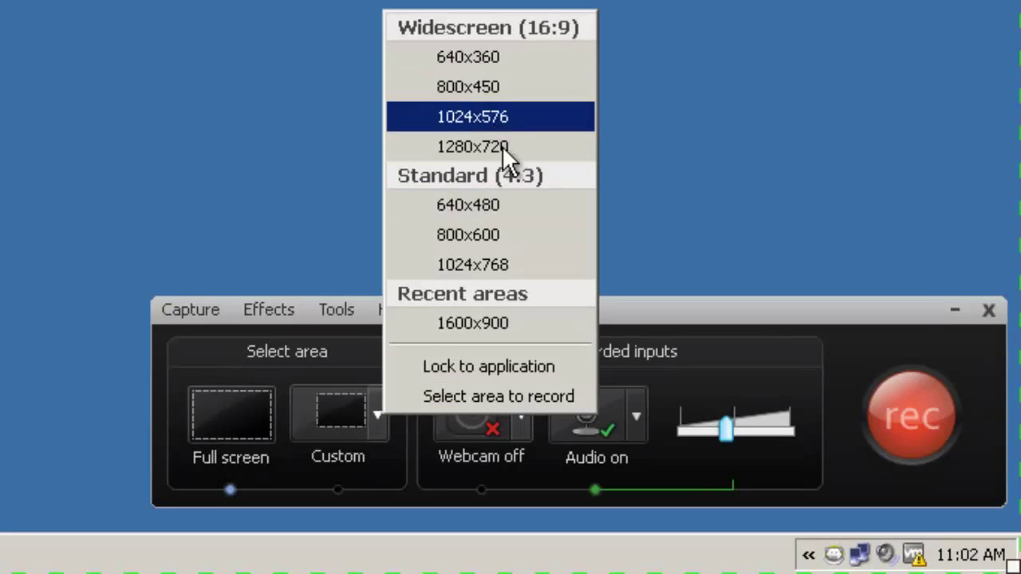
left_click(351, 309)
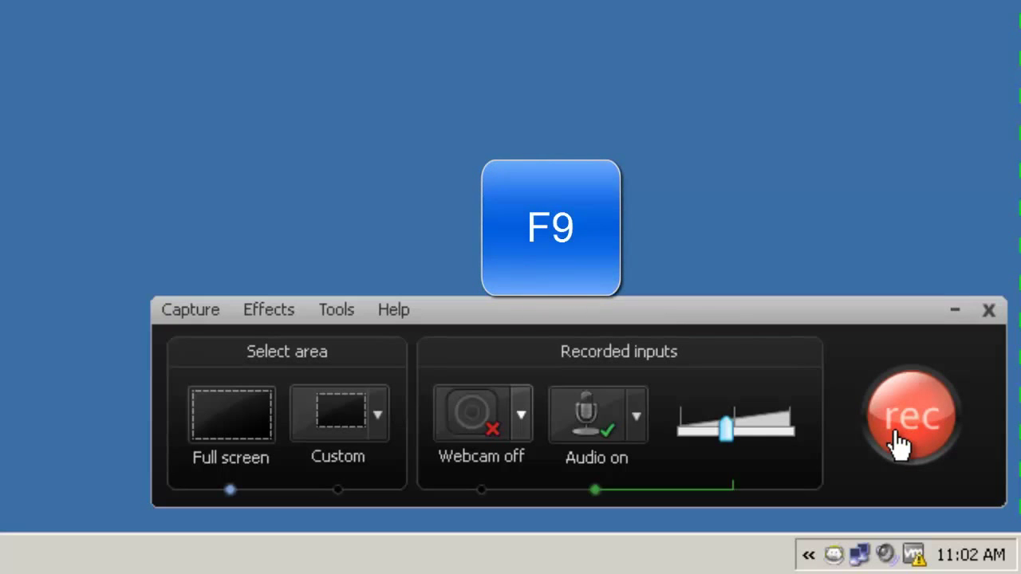
- Start a full-screen recording with microphone audio and bring up the recorder's control window
key("F9")
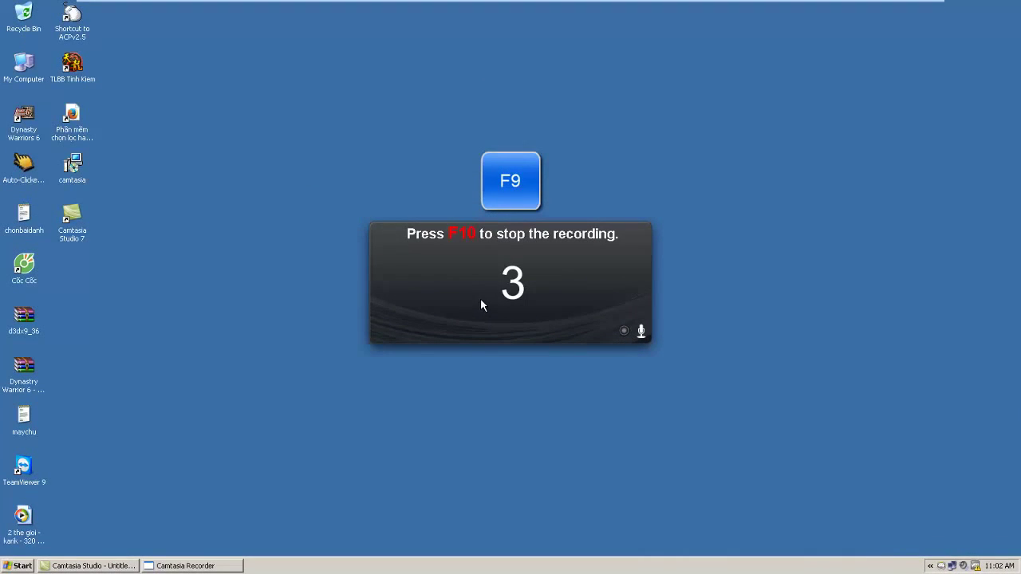
key("F10")
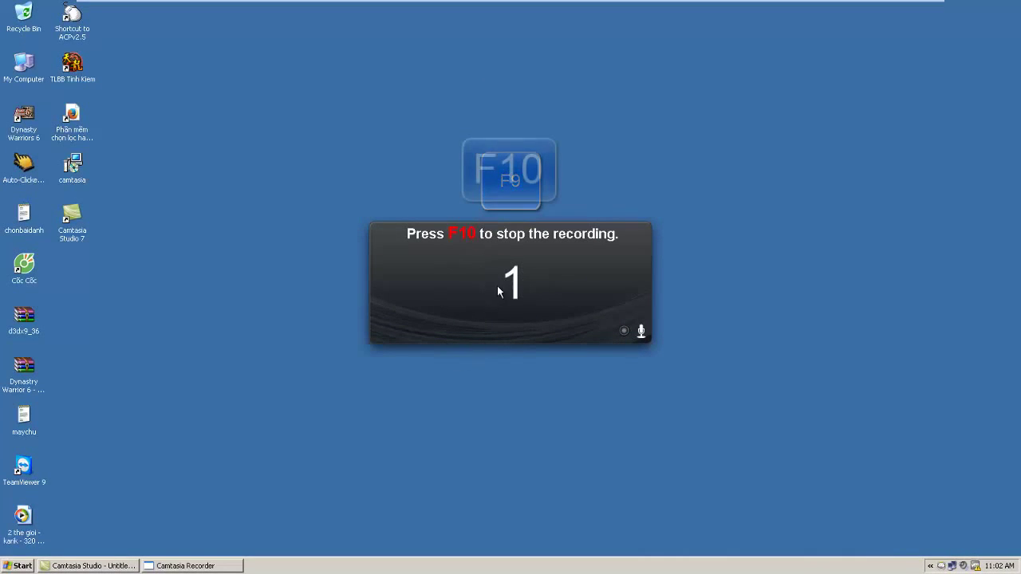
left_click(212, 564)
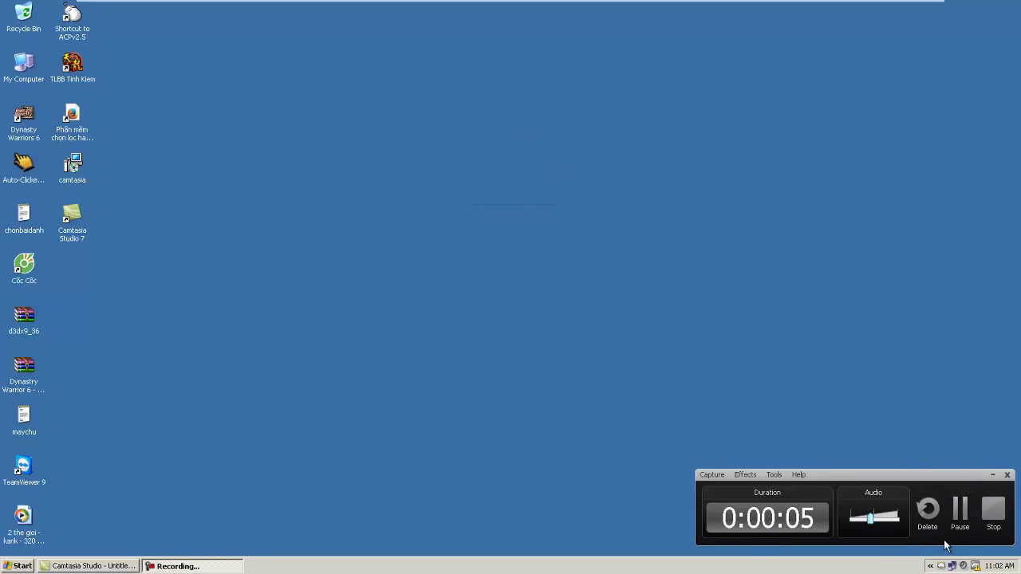
- Pause and resume the running recording using the recorder's controls
key("F9")
left_click(959, 514)
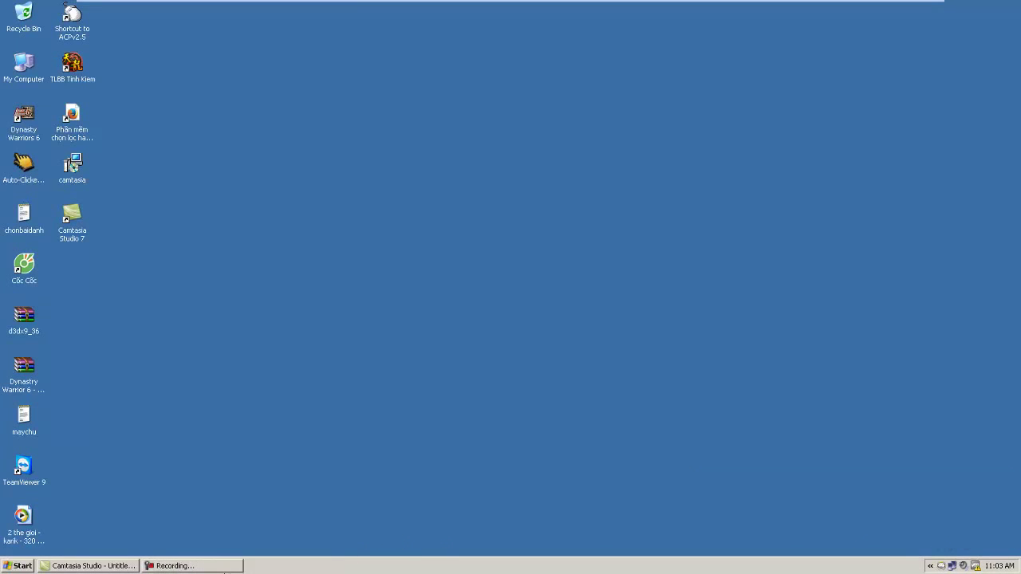
left_click(223, 568)
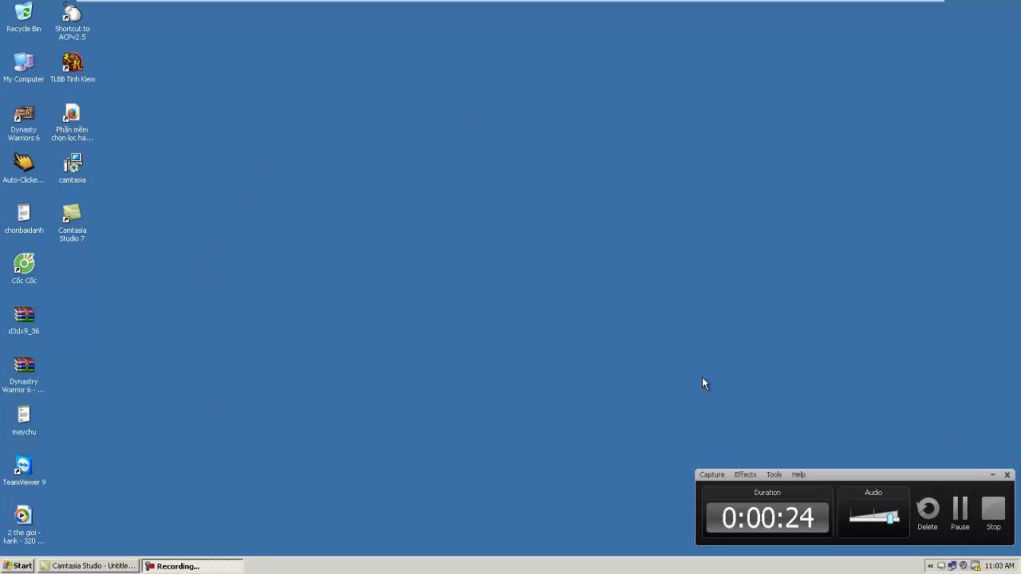
key("F10")
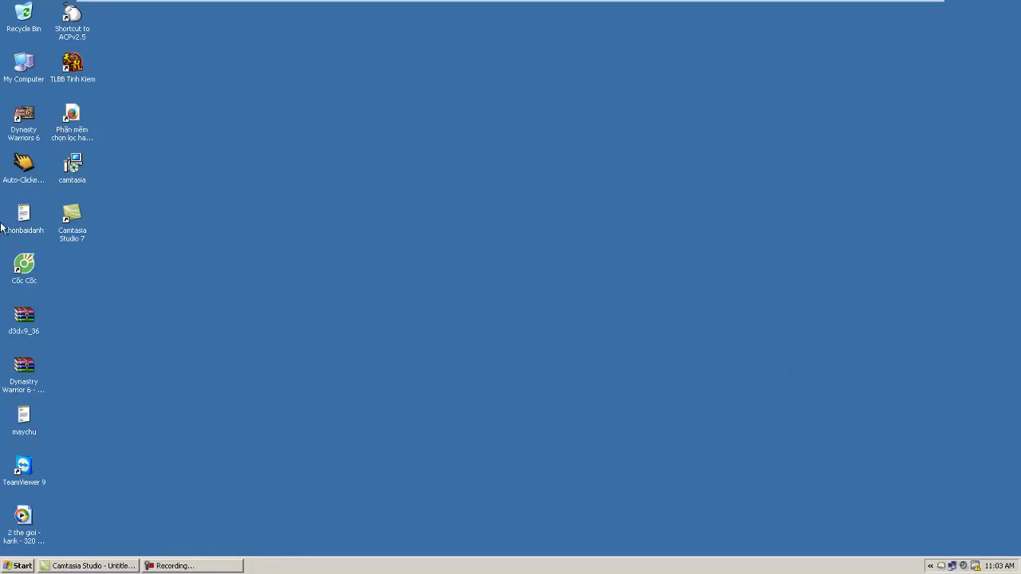
- Open the My Computer window and close it again while the recording runs
double_click(24, 63)
double_click(873, 55)
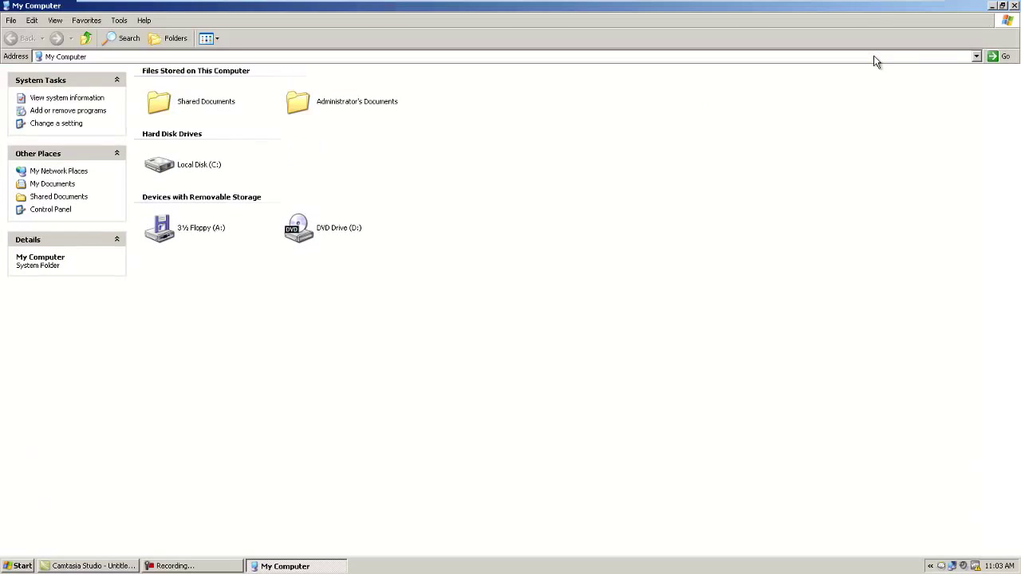
left_click(1014, 7)
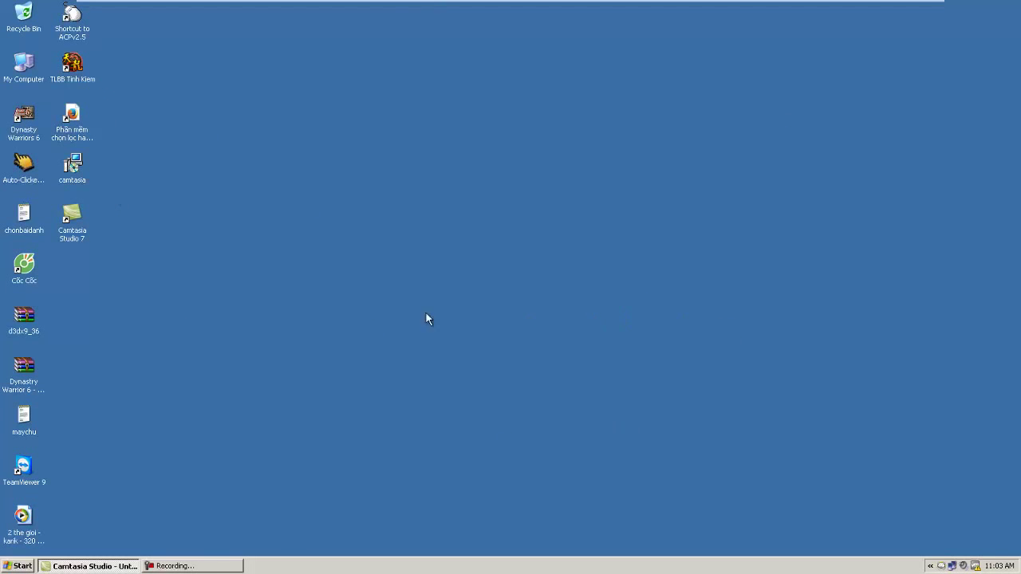
- Stop the recording and save it for editing on the Desktop as capture-1 in the Camtasia recording format
left_click(205, 564)
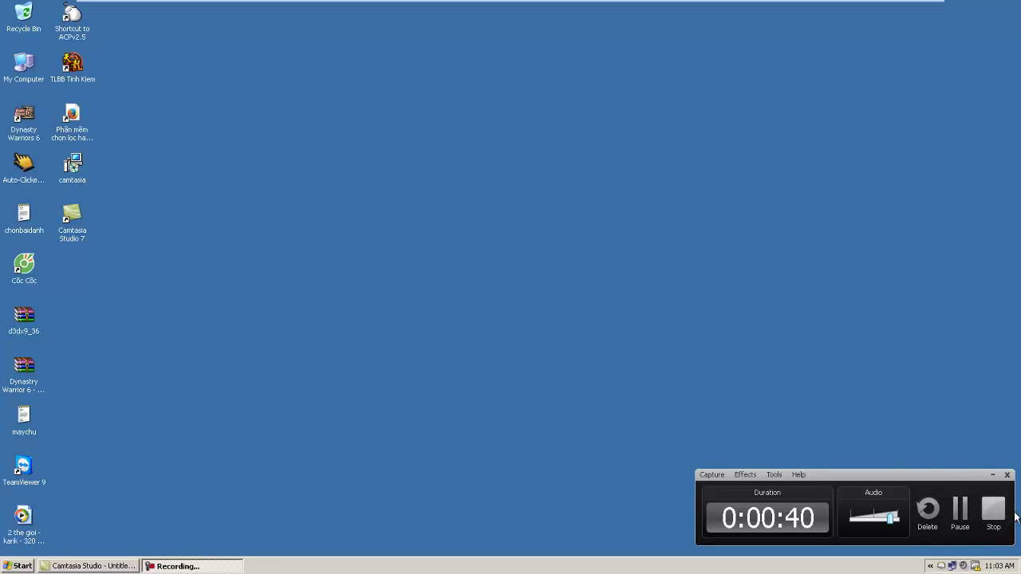
key("F10")
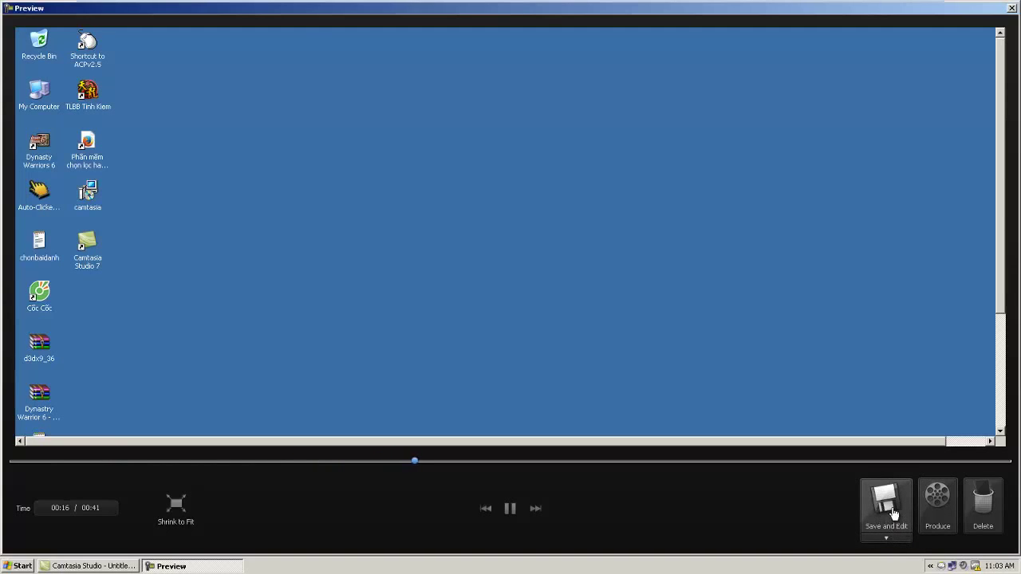
left_click(890, 500)
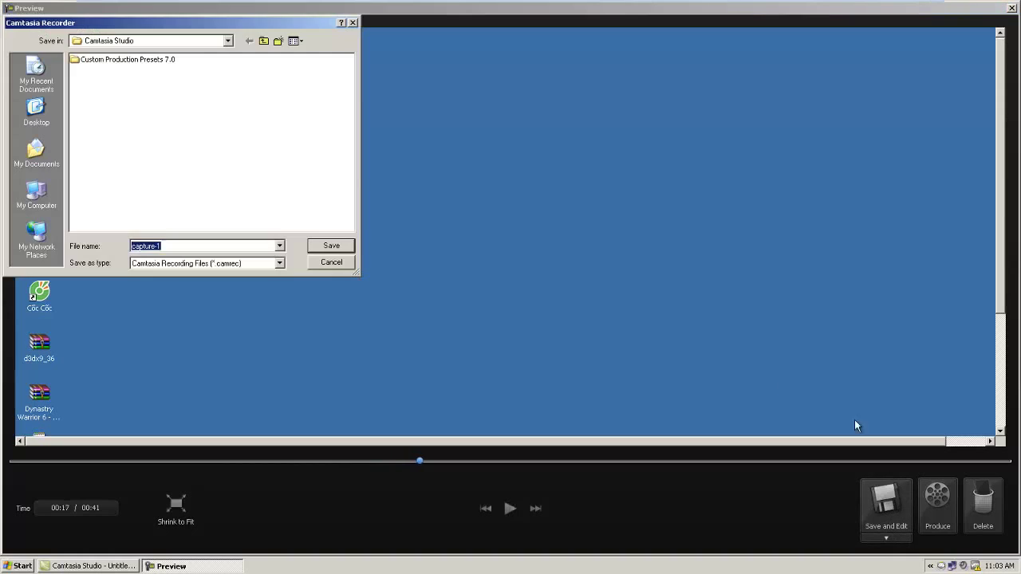
left_click(40, 108)
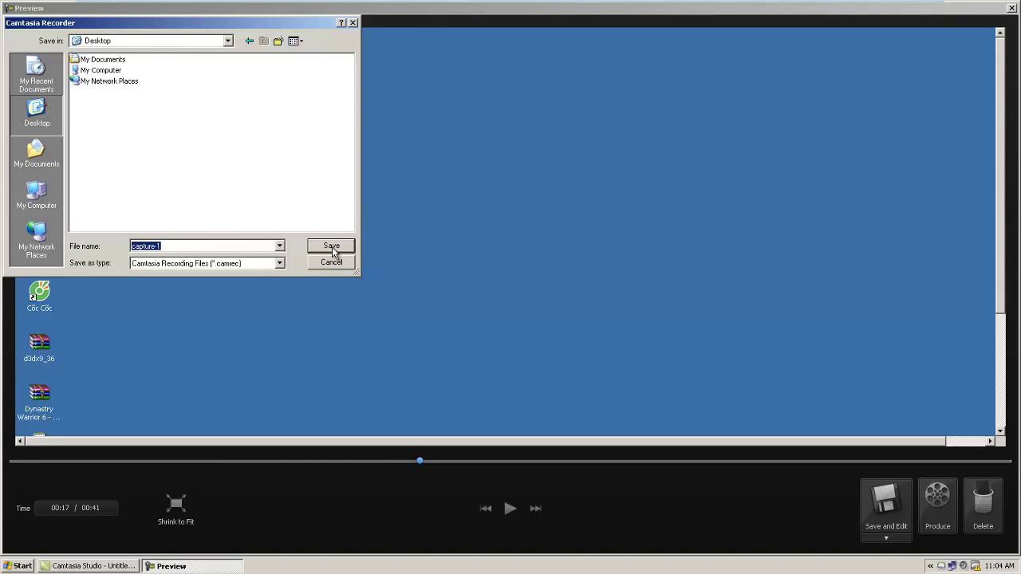
left_click(331, 246)
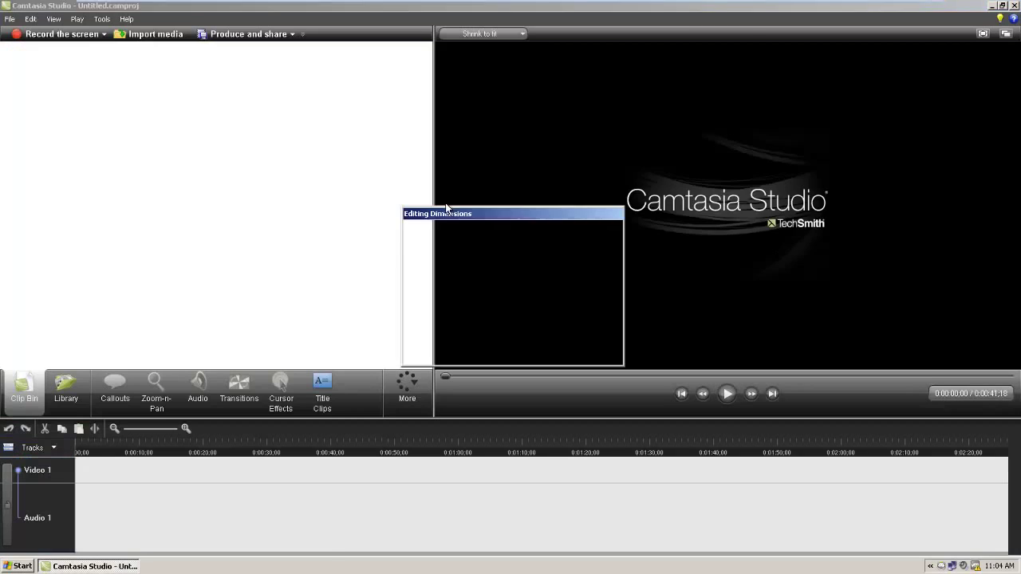
- Set the editing dimensions to the recording size of 1600 x 900 and dismiss the recommended dimensions tip
left_click(474, 292)
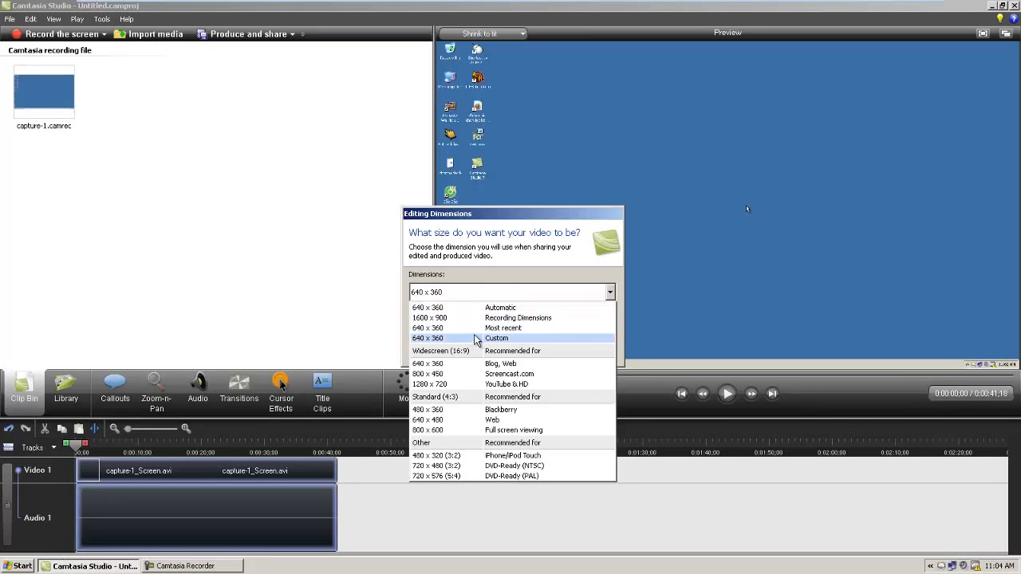
left_click(477, 318)
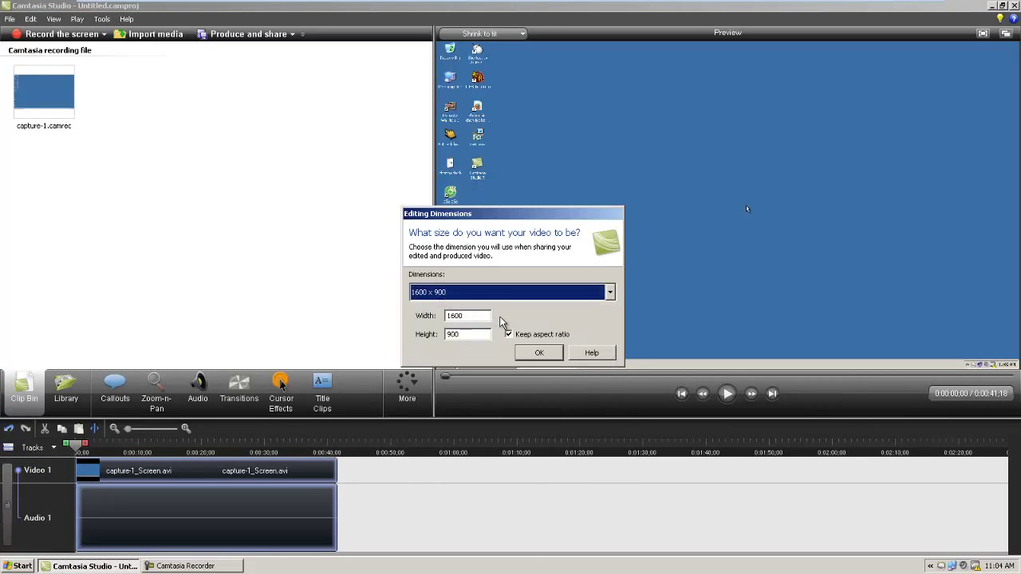
left_click(477, 292)
left_click(477, 291)
left_click(477, 291)
left_click(477, 292)
left_click(540, 352)
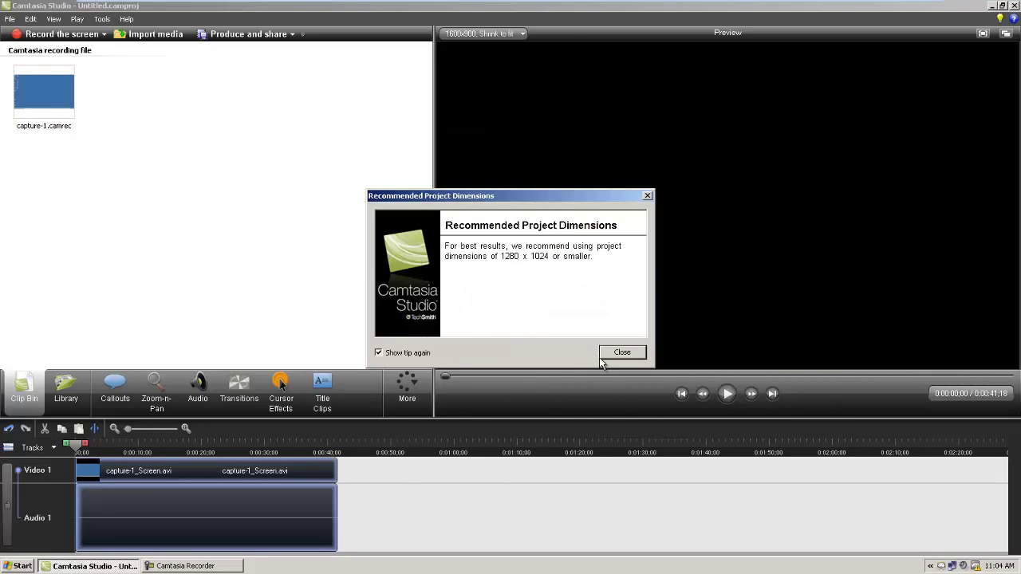
left_click(620, 352)
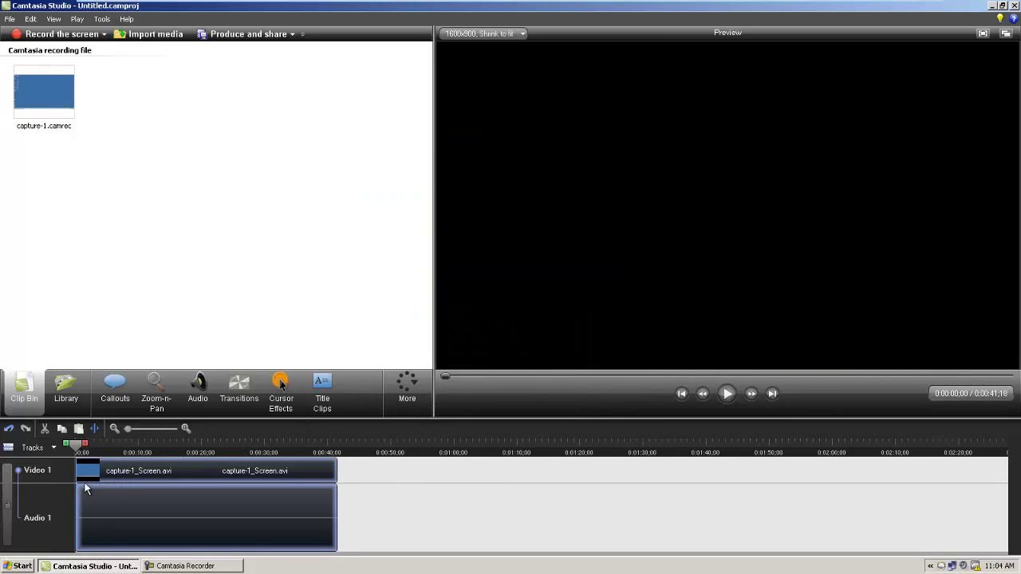
- Return the playhead to the start of the timeline and set the cursor's highlight effect to Highlight
mouse_move(83, 454)
left_mouse_down()
mouse_move(159, 445)
mouse_move(104, 436)
mouse_move(76, 445)
left_mouse_up()
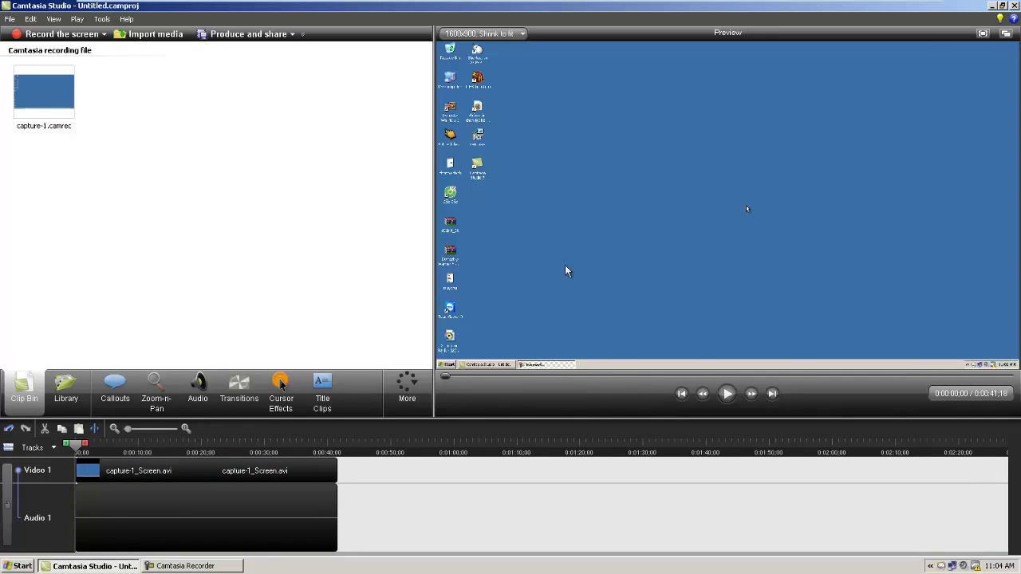
left_click(280, 388)
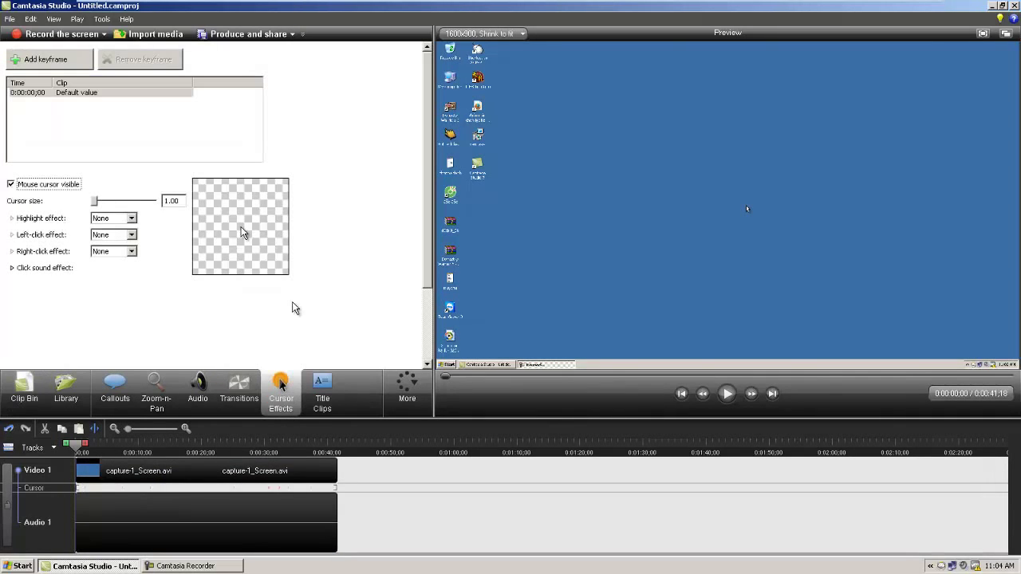
left_click(131, 218)
left_click(107, 238)
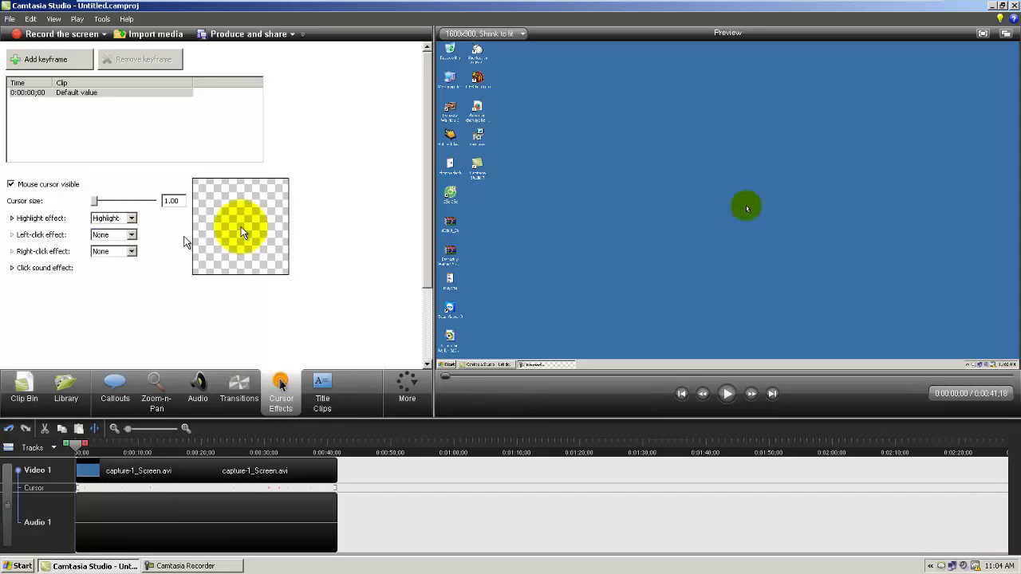
- Try the Spotlight and Magnify highlight effects on the cursor and return to Highlight
left_click(116, 217)
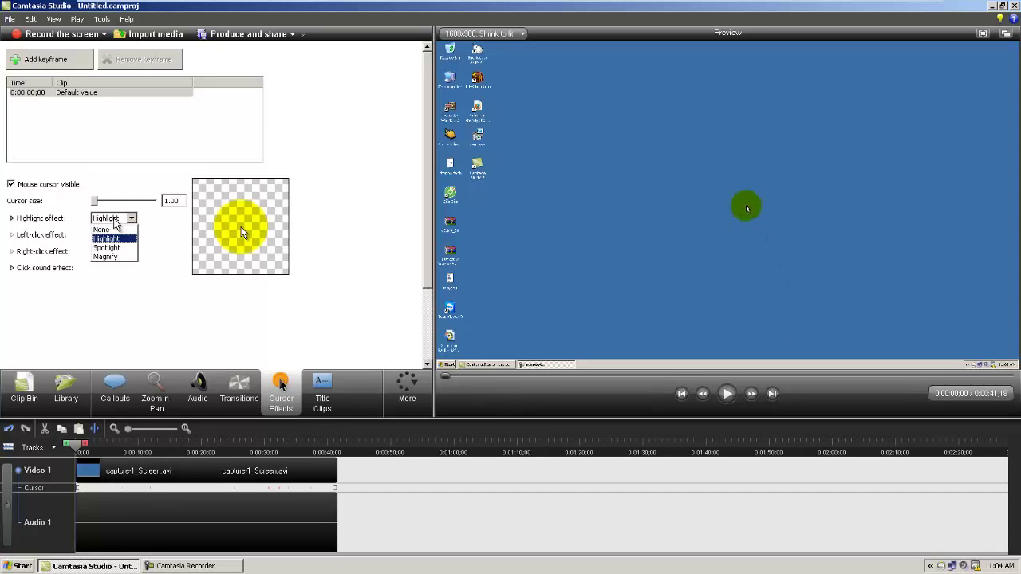
left_click(119, 244)
left_click(116, 218)
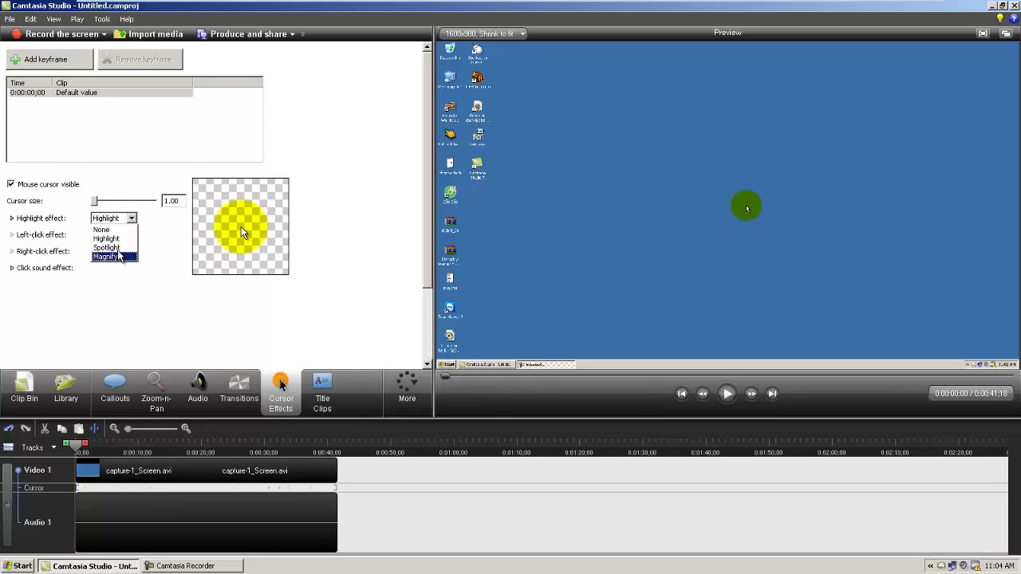
left_click(124, 244)
left_click(126, 222)
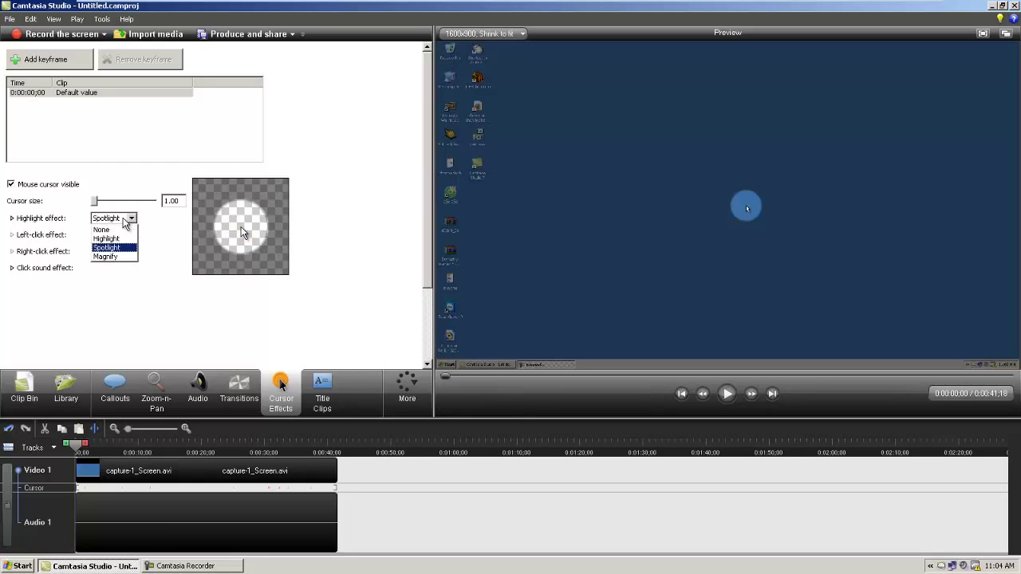
left_click(97, 246)
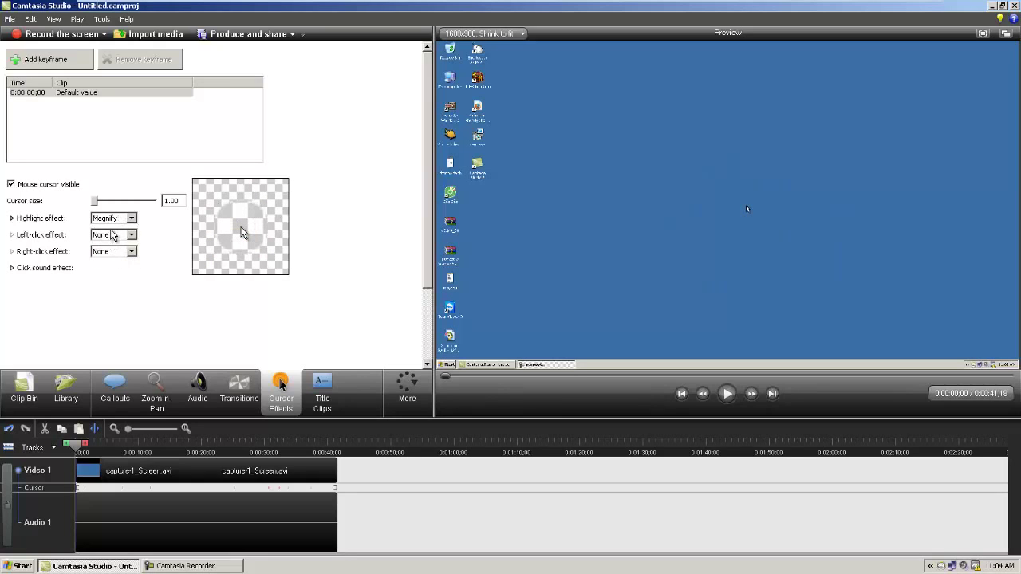
left_click(116, 218)
left_click(116, 238)
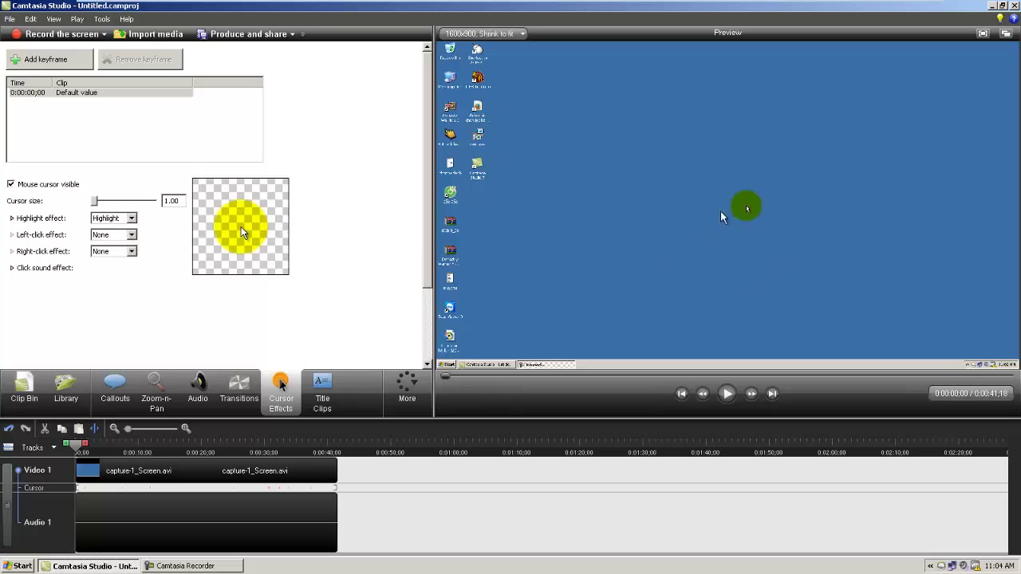
- Try the Rings, Warp and Ripple left-click effects for the cursor and settle on Rings
left_click(132, 235)
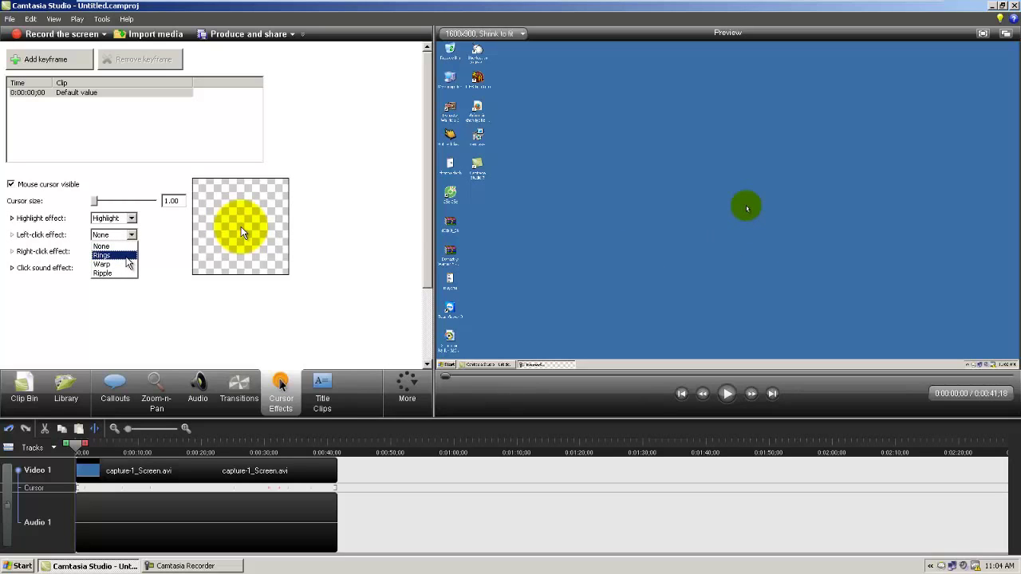
left_click(126, 256)
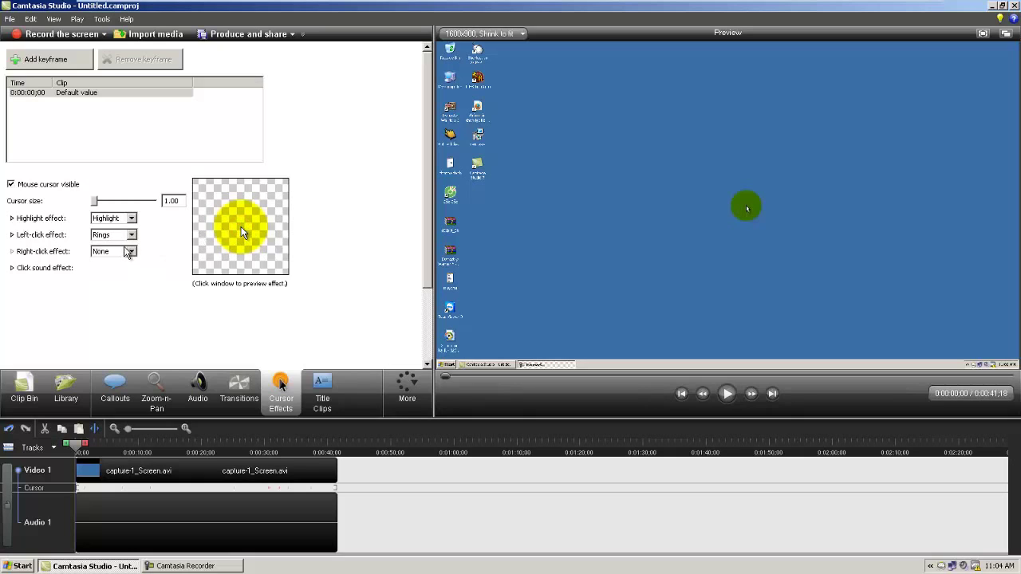
left_click(131, 234)
left_click(126, 265)
left_click(132, 234)
left_click(118, 273)
left_click(132, 234)
left_click(126, 256)
- Try the Rings and Warp right-click effects for the cursor and settle on Rings
left_click(101, 253)
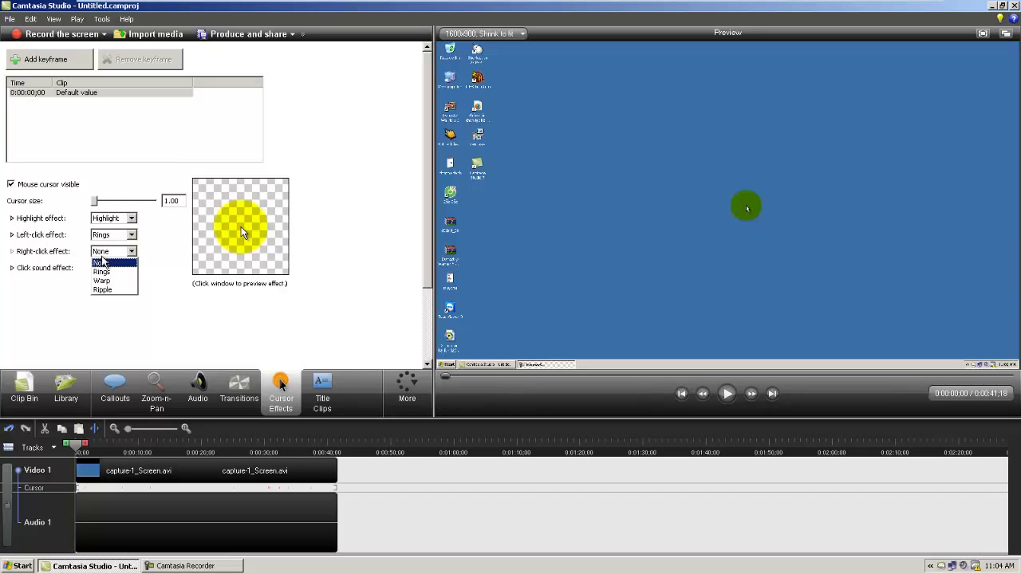
left_click(104, 272)
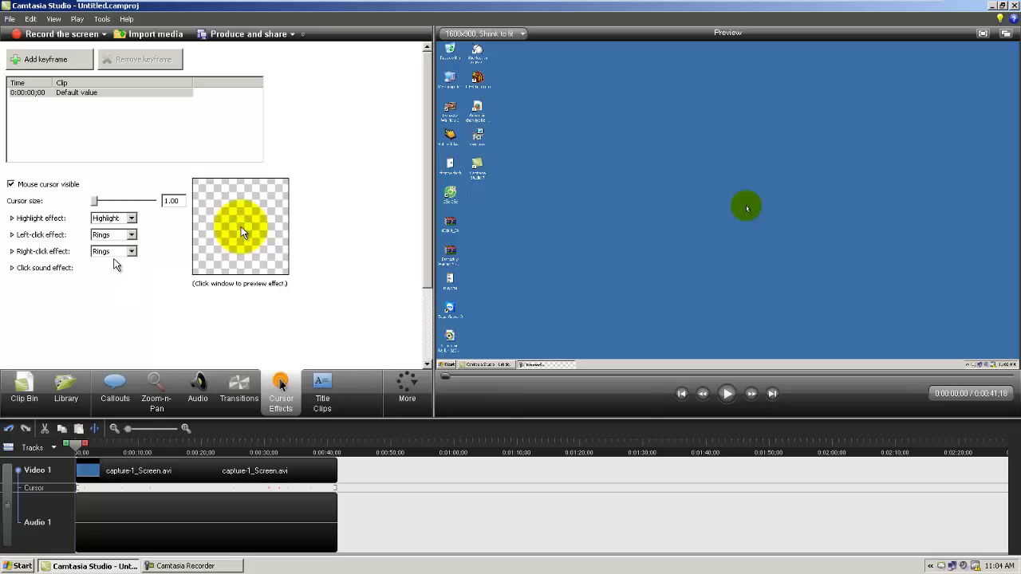
left_click(115, 254)
left_click(104, 280)
left_click(129, 252)
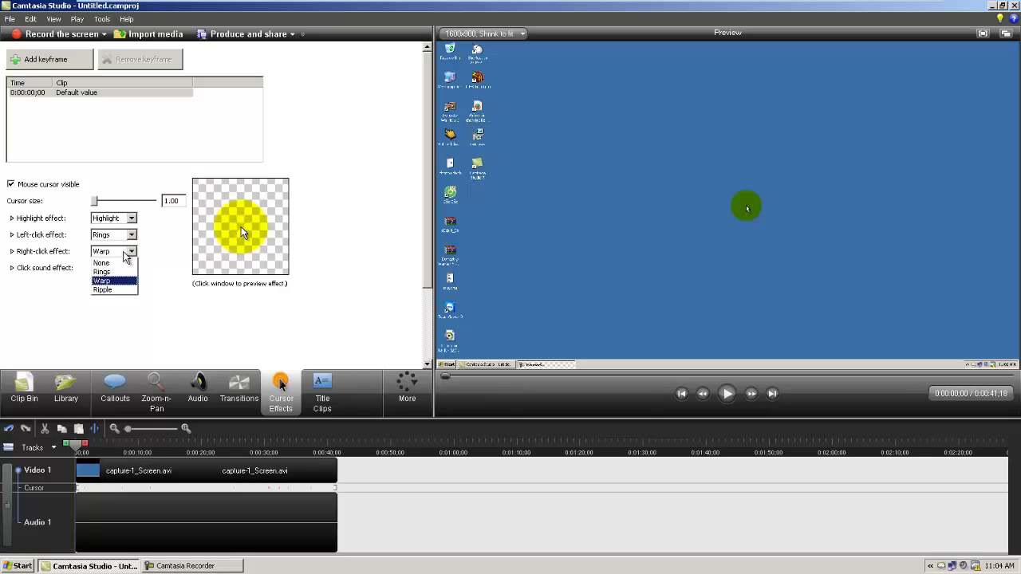
left_click(112, 272)
left_click(127, 253)
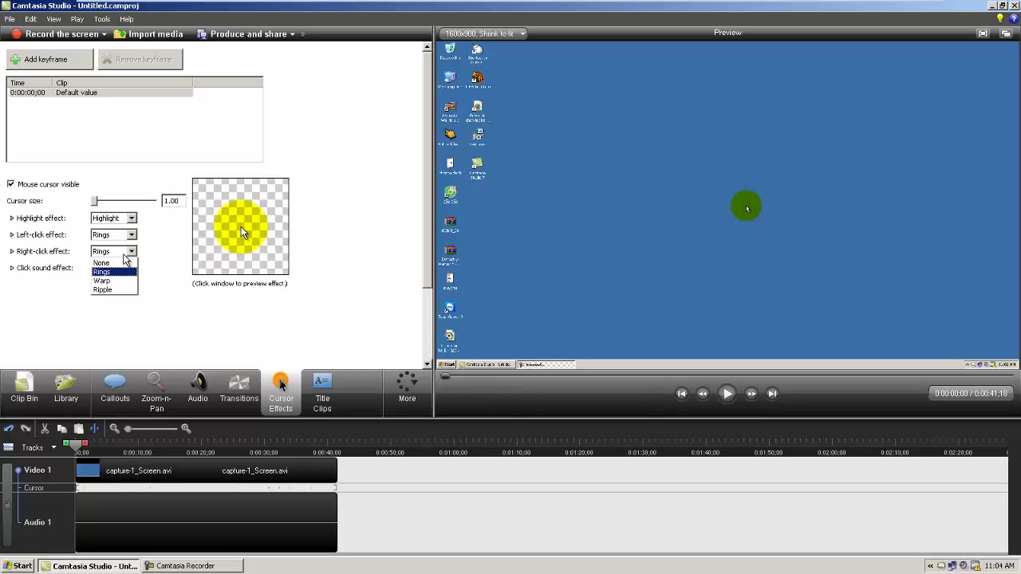
left_click(121, 274)
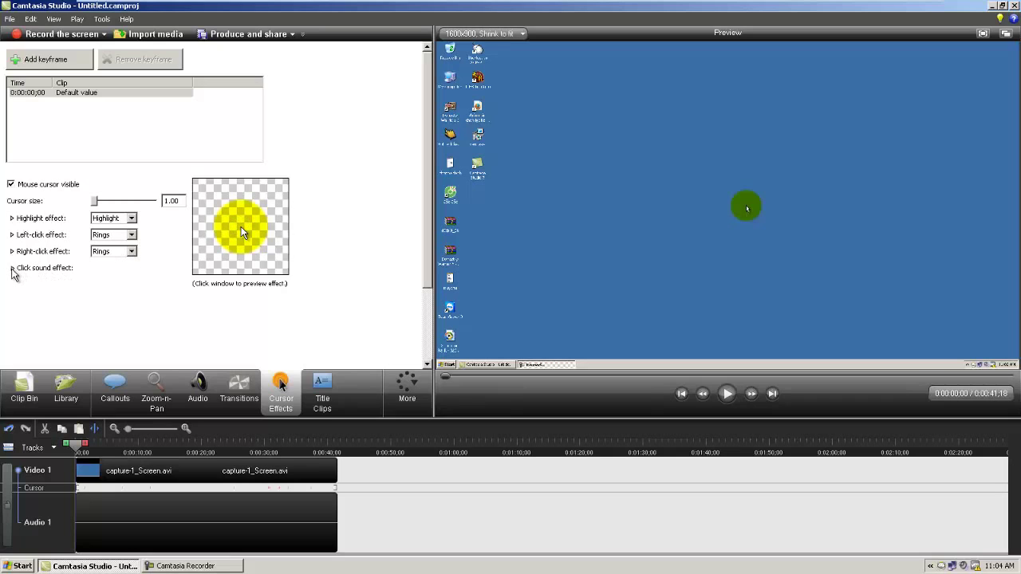
- Set the left-click sound effect to Mouse click and scrub the timeline to about 17 seconds to preview the cursor
left_click(12, 270)
left_click(97, 285)
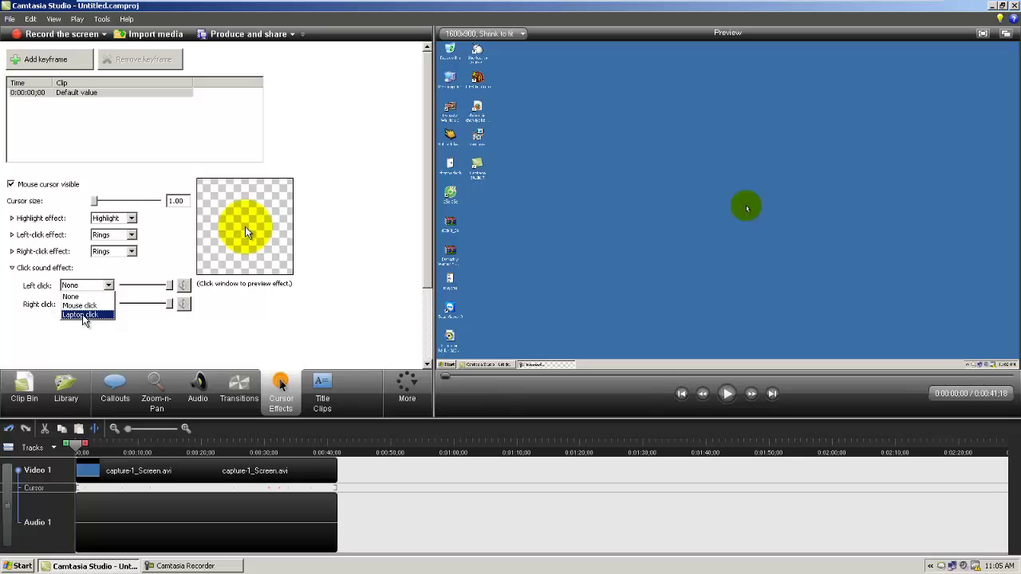
left_click(82, 305)
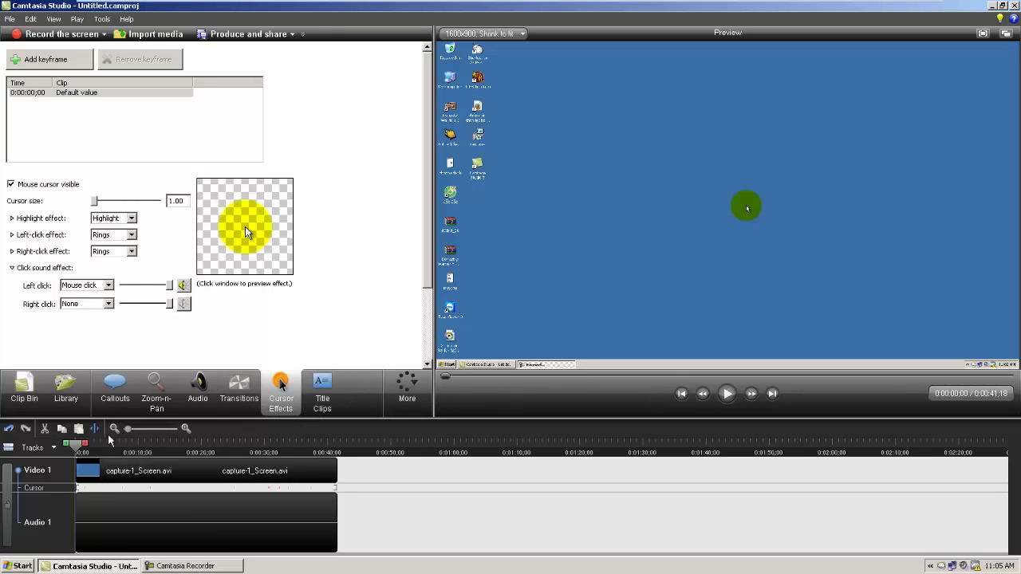
left_click_drag(77, 444, 206, 505)
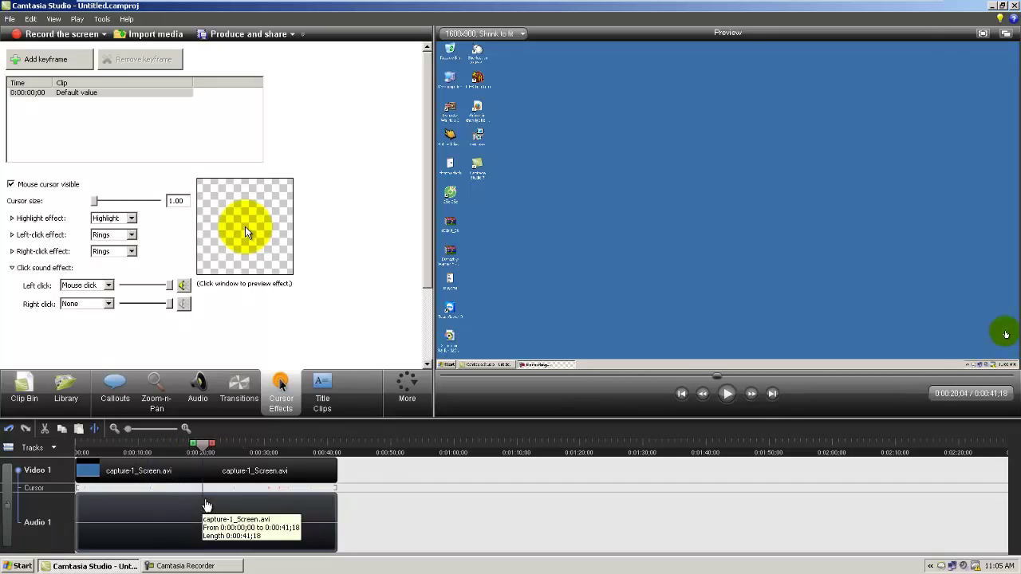
left_click_drag(203, 447, 188, 469)
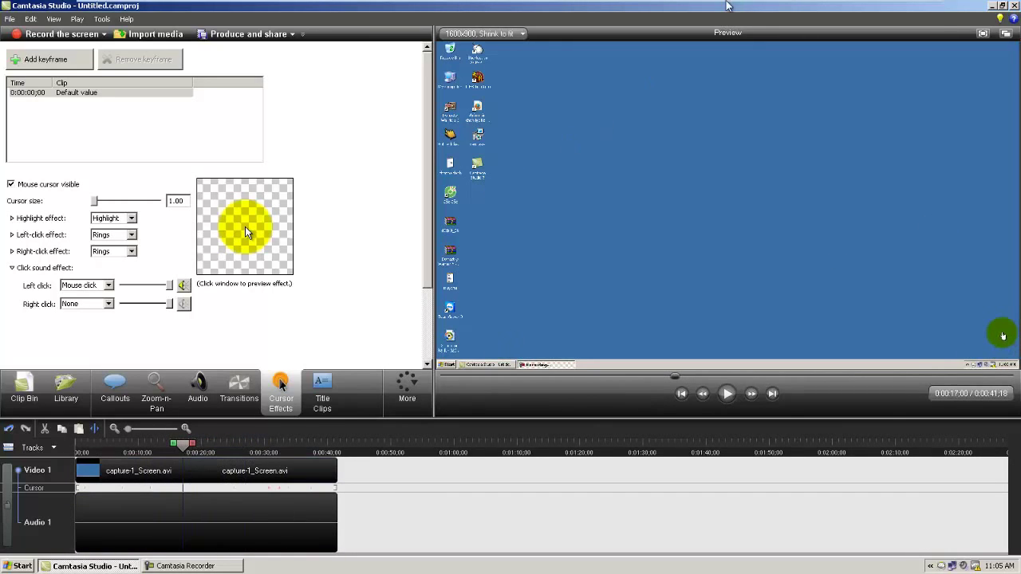
- Check the running recorder's duration on the host desktop and return to the virtual machine
left_click(894, 7)
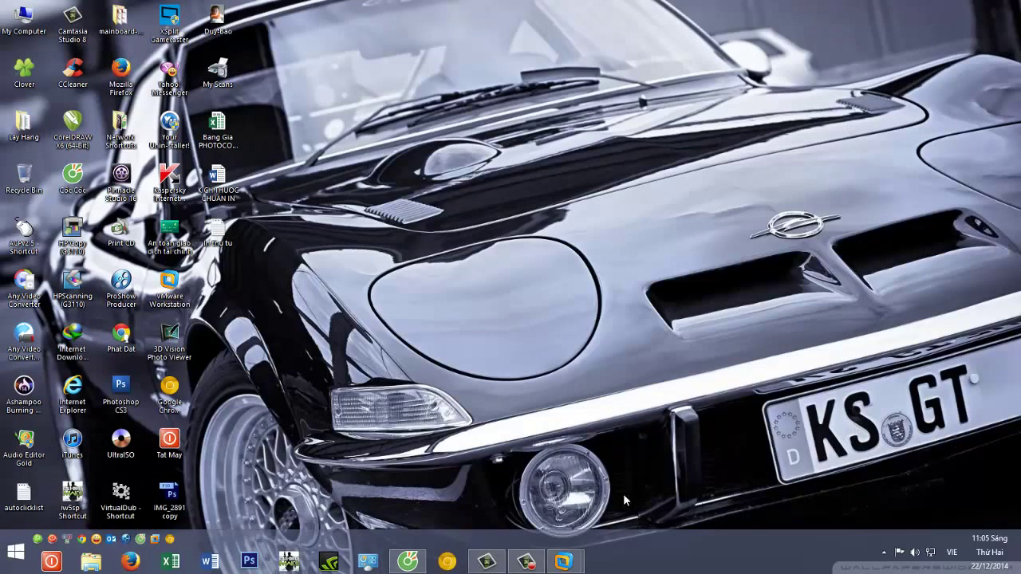
left_click(530, 561)
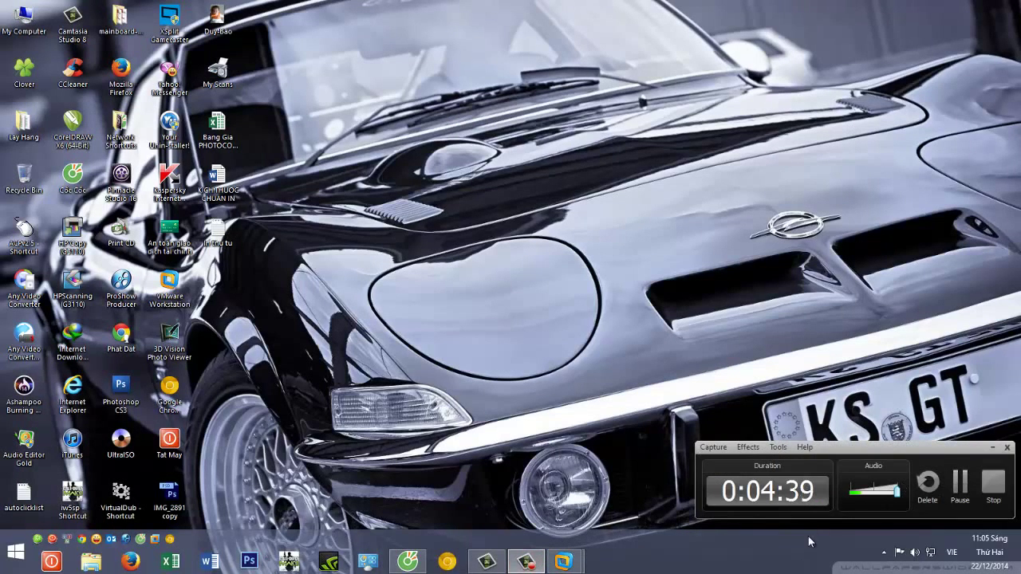
left_click(523, 563)
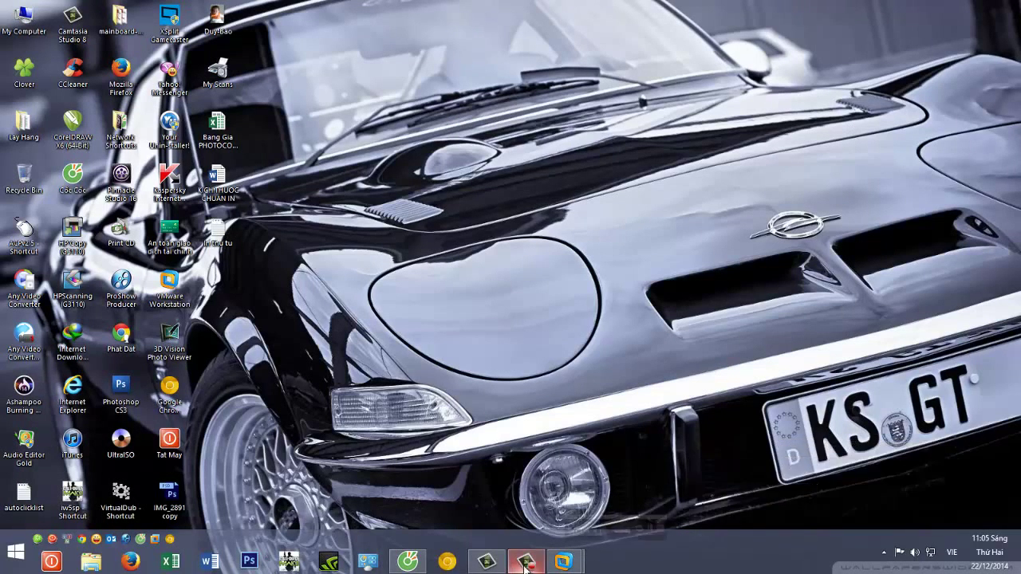
mouse_move(565, 561)
left_click(622, 493)
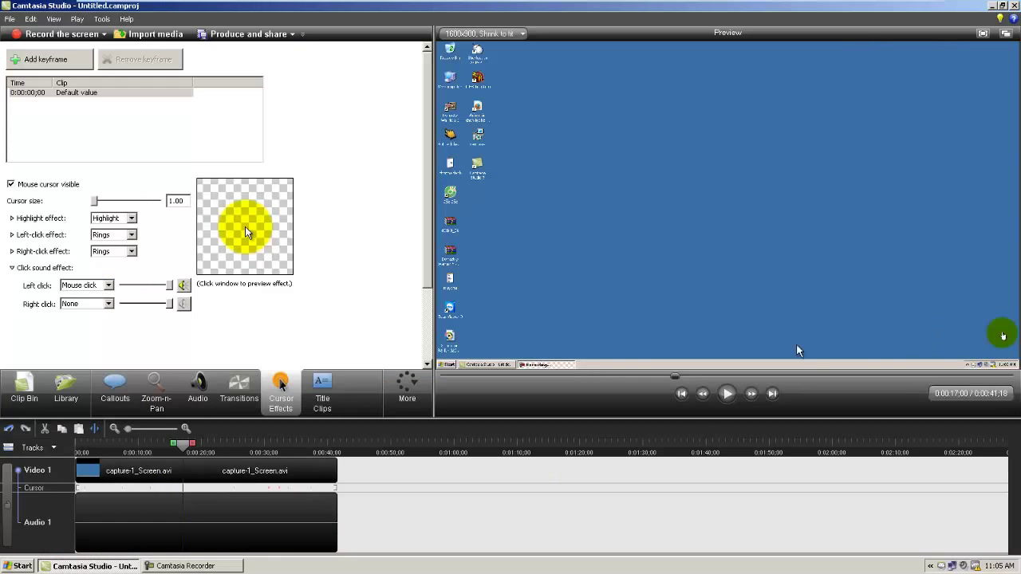
- Add a Filled Rounded Rectangle callout at about 10 seconds and reshape it to about 605 x 118 in the video's lower middle area
left_click_drag(183, 445, 130, 462)
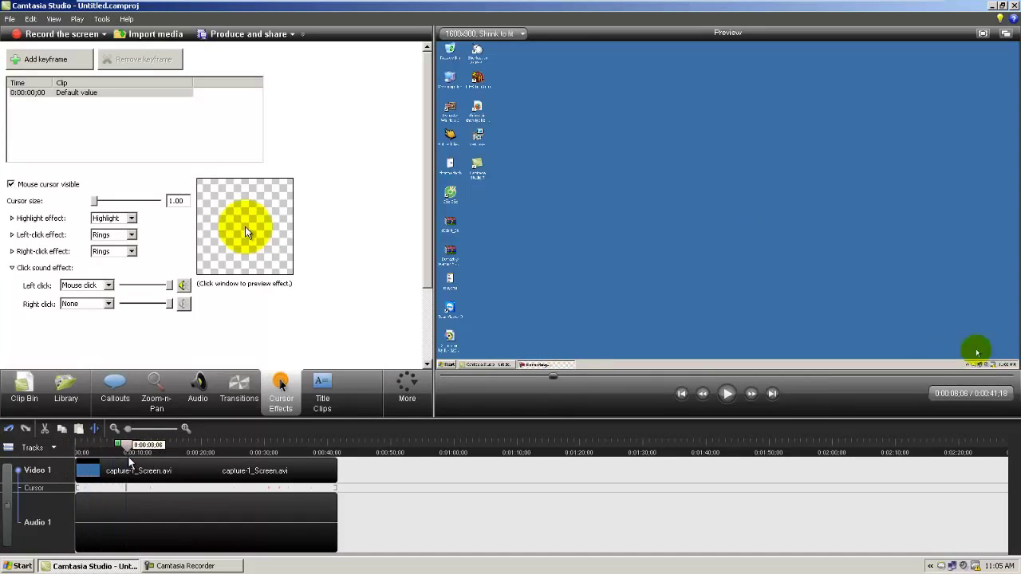
left_click(115, 389)
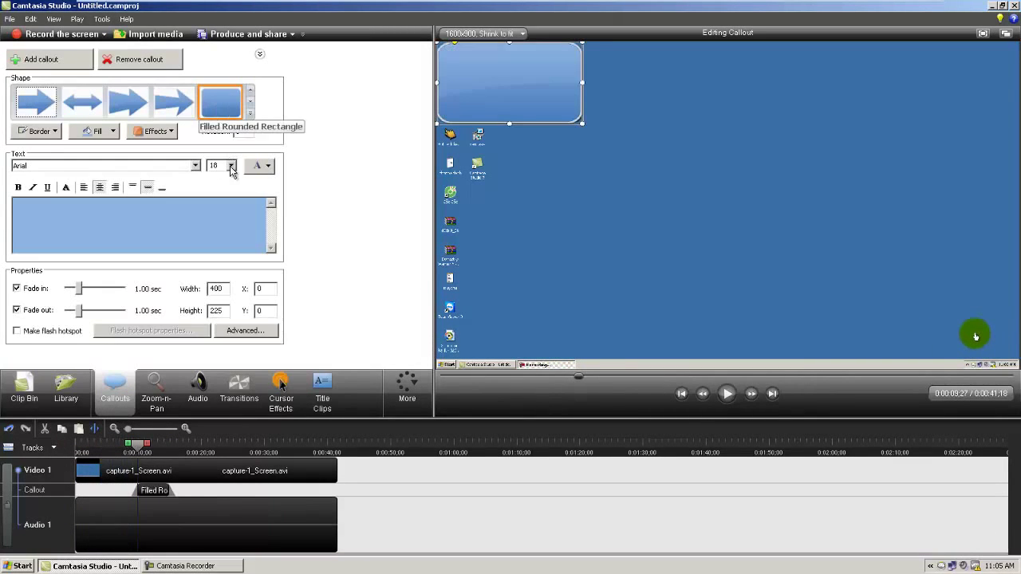
left_click_drag(509, 83, 757, 296)
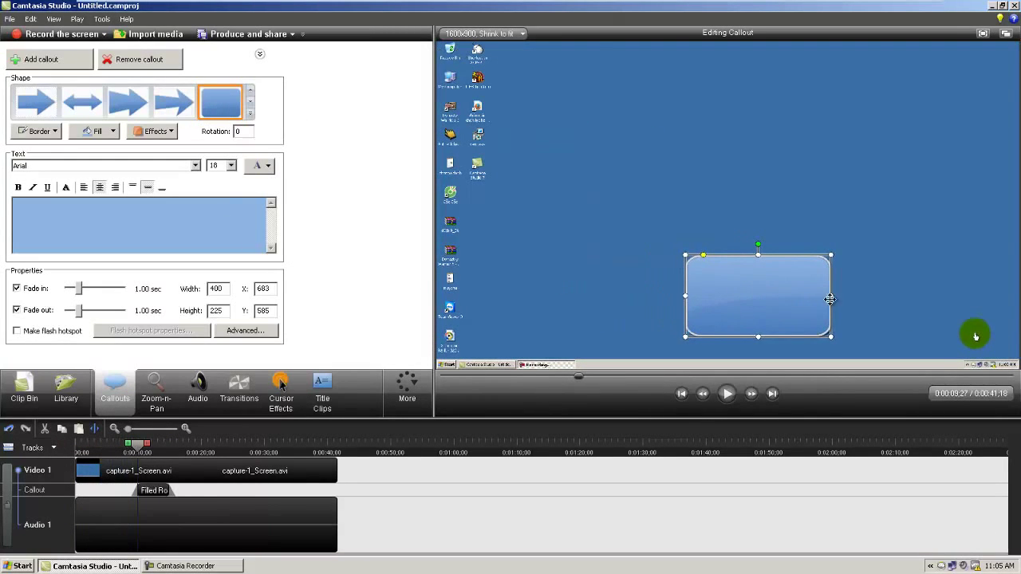
left_click_drag(875, 286, 905, 291)
left_click_drag(796, 334, 757, 299)
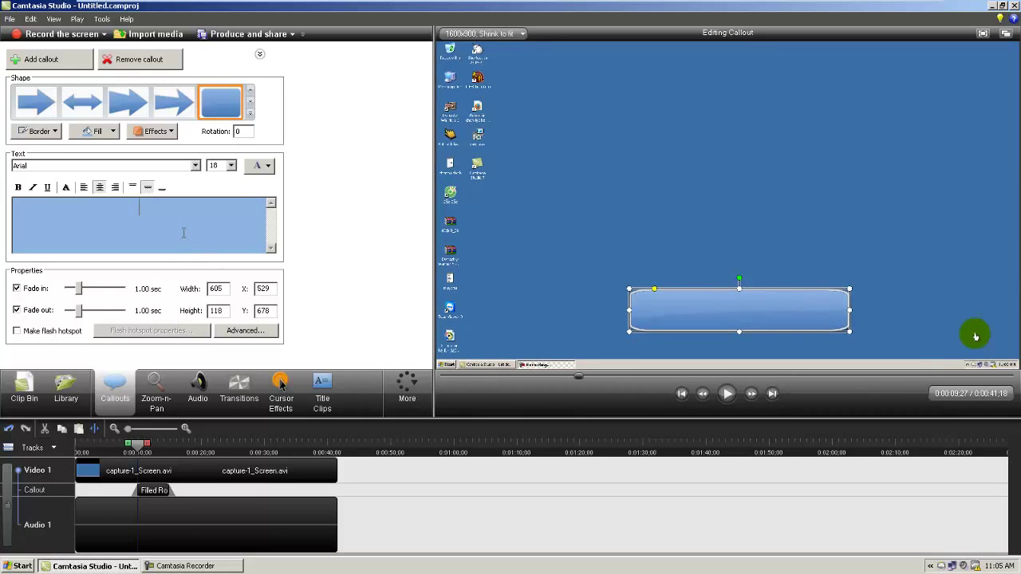
- Enter the callout text DANH VAO DAY and extend the callout on the timeline to about 17 seconds
type("DANH VAO DAY")
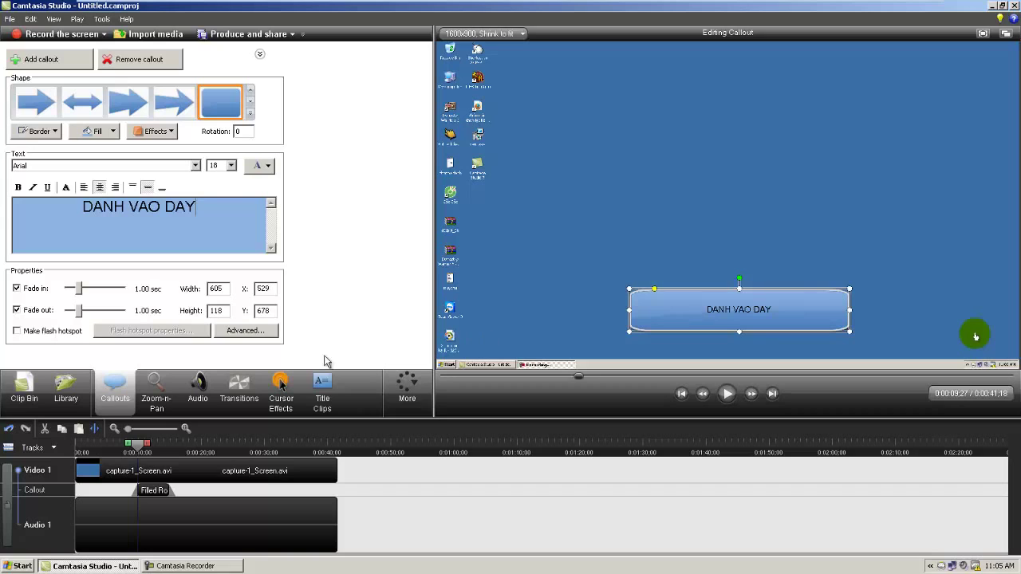
left_click(169, 466)
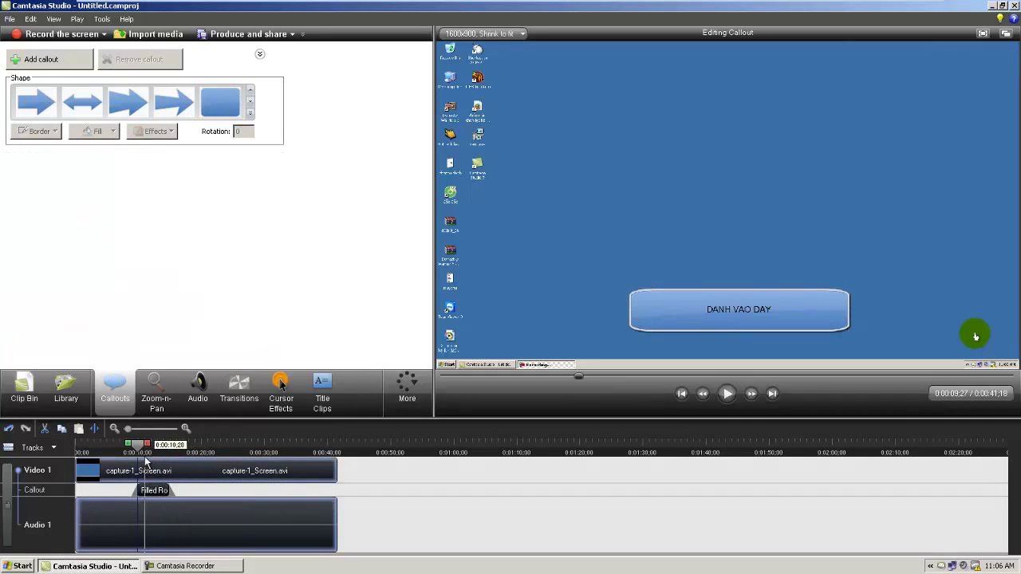
left_click_drag(144, 457, 185, 501)
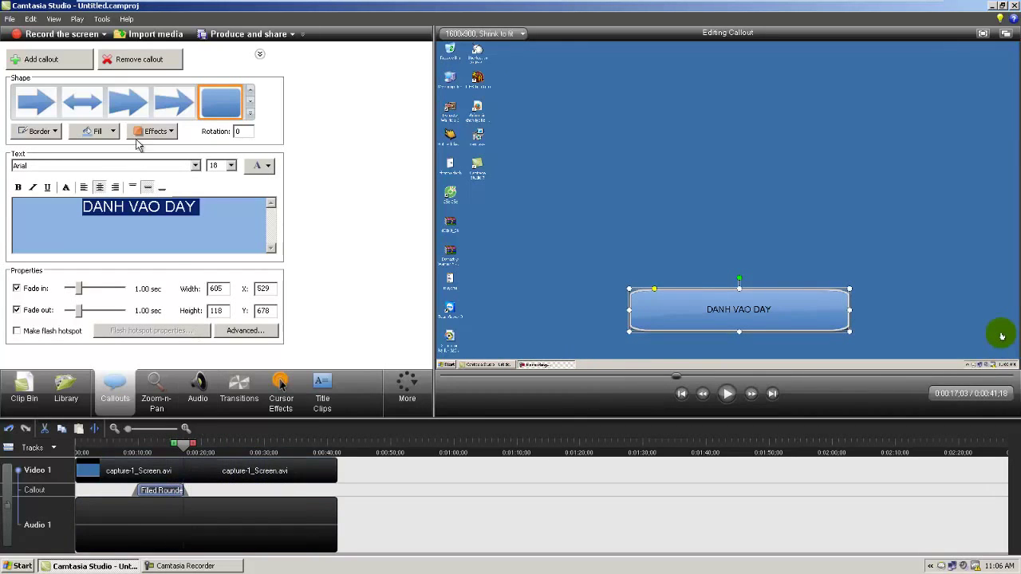
- Try the Pointy Arrow and Double Arrow shapes on the callout and change it to Wide Arrow
left_click(155, 114)
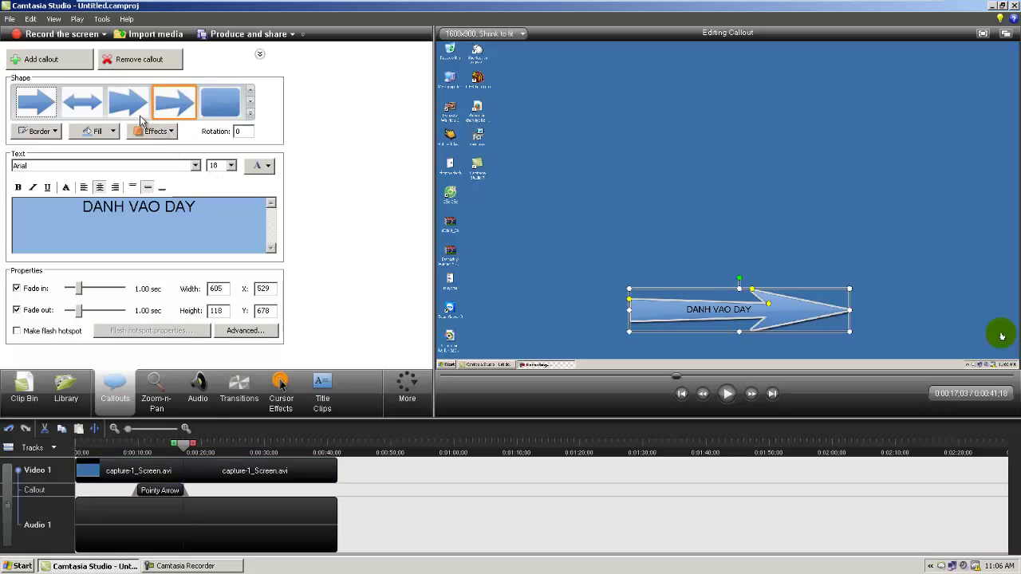
left_click(71, 110)
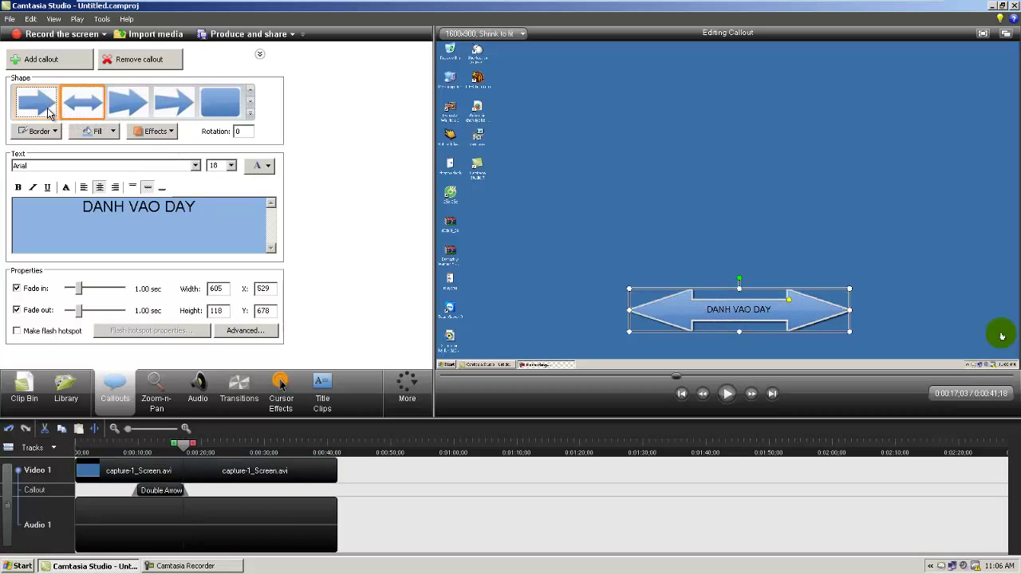
left_click(48, 111)
left_click(127, 103)
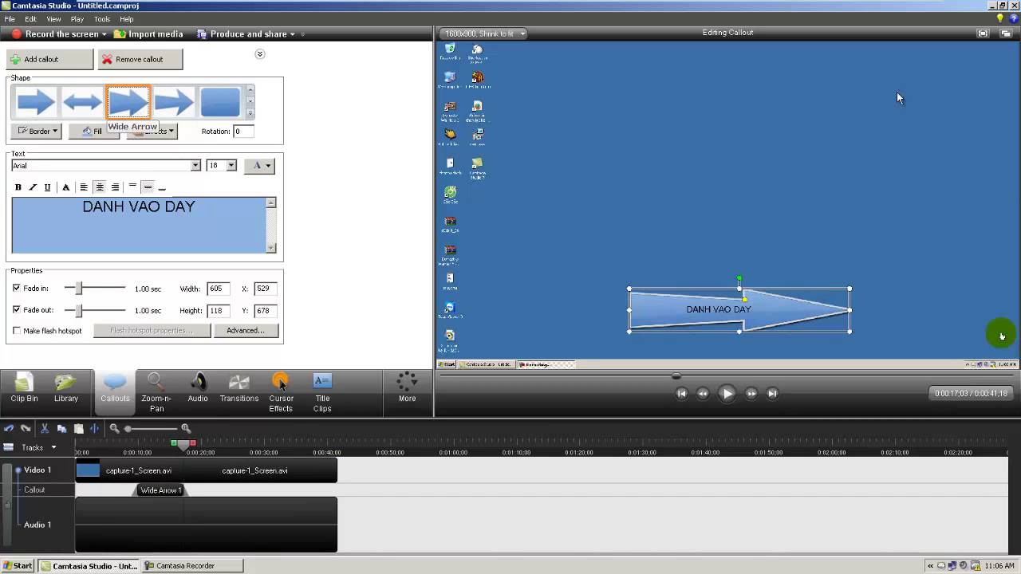
- Minimize the virtual machine window to reach the host desktop
mouse_move(899, 4)
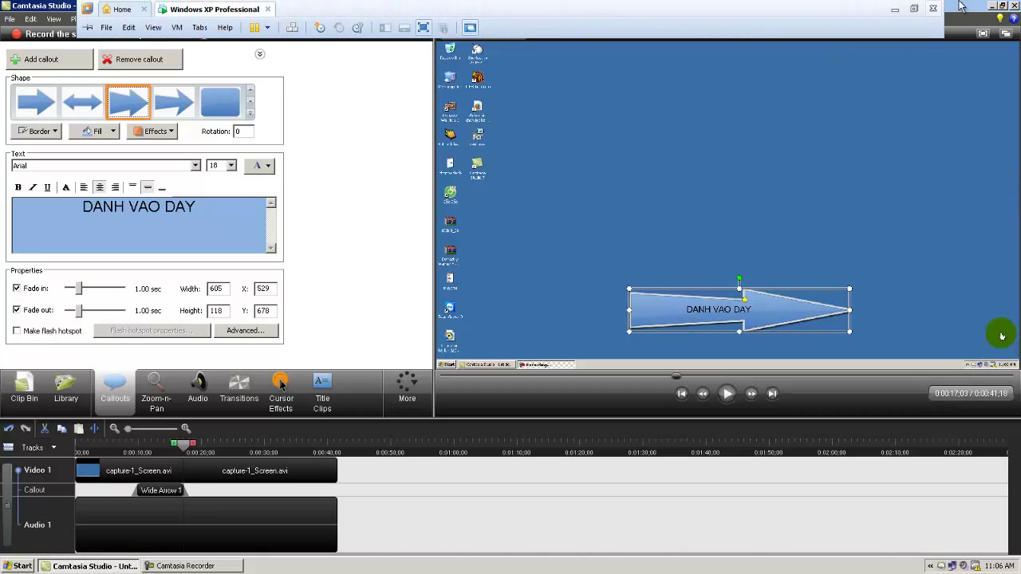
left_click(894, 10)
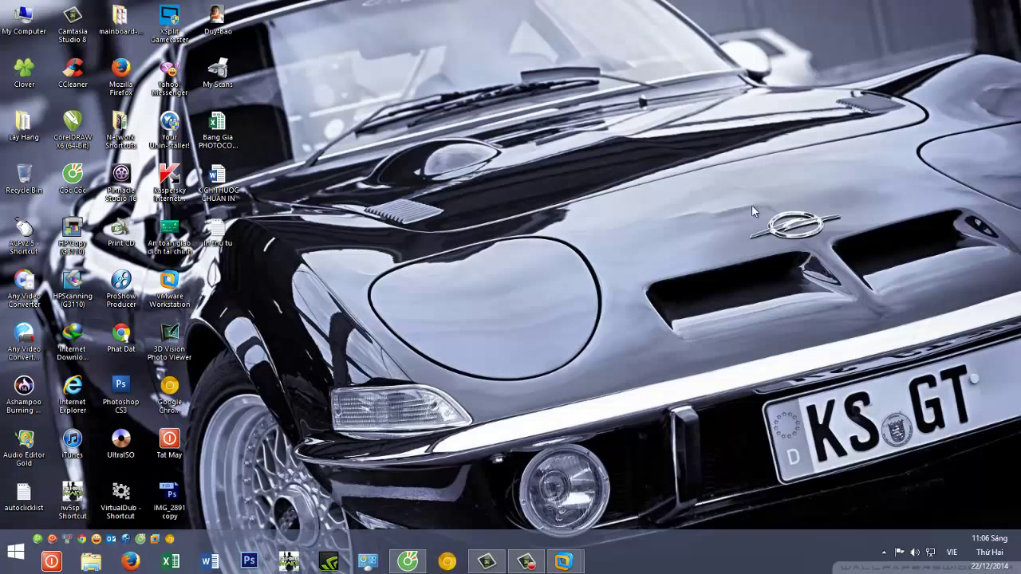